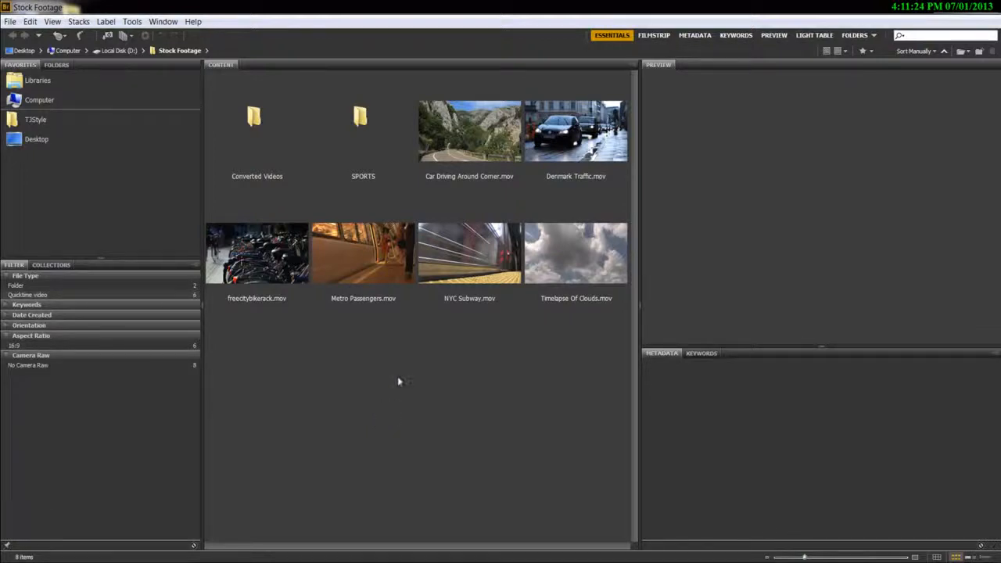
Widen the content area slightly and open Local Disk (D:) from the Computer favorite
{"action": "left_click_drag", "start_coordinate": [644, 262], "coordinate": [672, 264]}
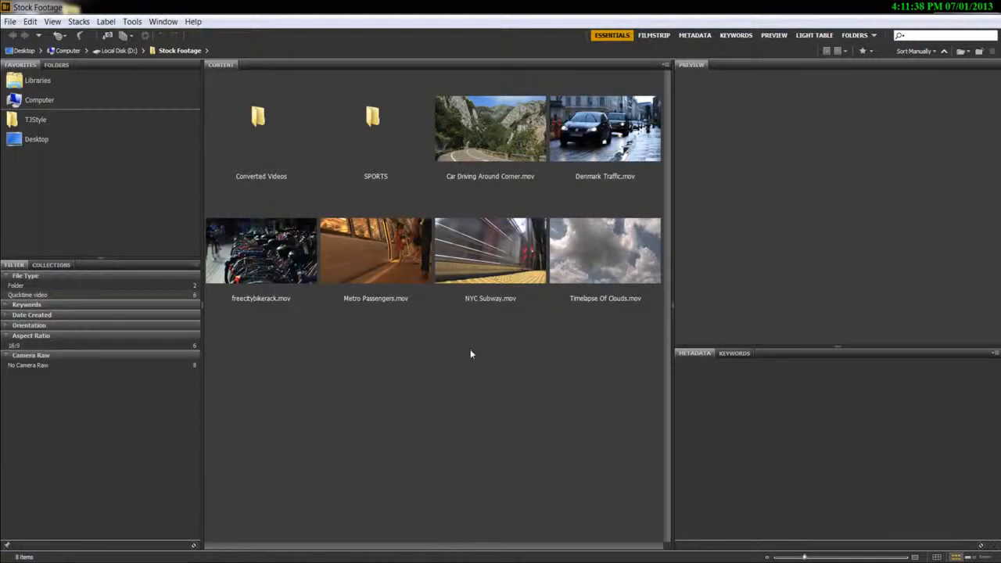
{"action": "left_click", "coordinate": [55, 104]}
{"action": "double_click", "coordinate": [395, 150]}
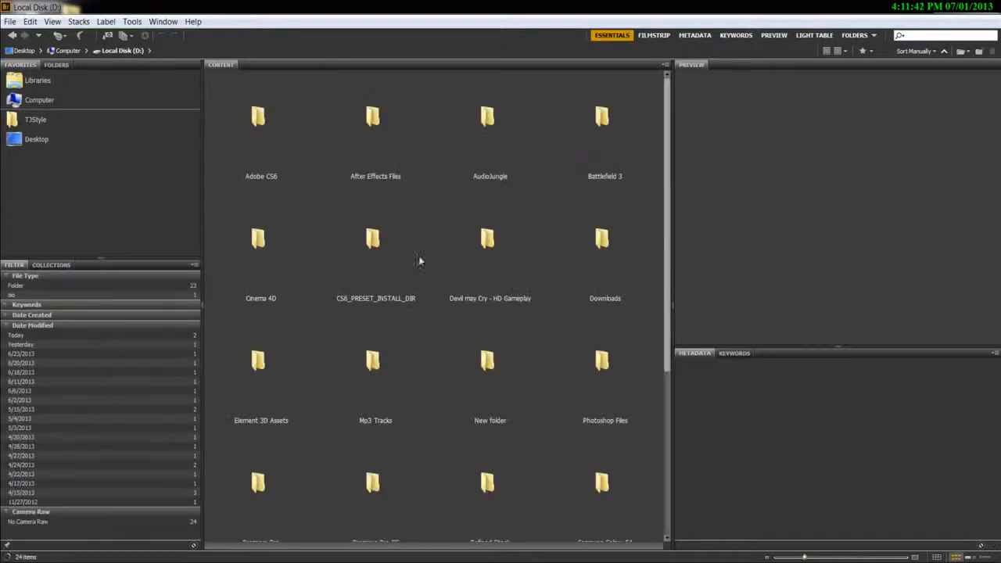
Compare the favorites list with the folder tree by switching between the two views
{"action": "left_click", "coordinate": [51, 65]}
{"action": "left_click", "coordinate": [23, 65]}
{"action": "left_click", "coordinate": [55, 65]}
{"action": "left_click", "coordinate": [22, 65]}
{"action": "left_click", "coordinate": [55, 65]}
{"action": "left_click", "coordinate": [29, 66]}
Go up the folder path to Computer and Desktop, and return to Local Disk (D:) through the navigation history
{"action": "left_click", "coordinate": [71, 51]}
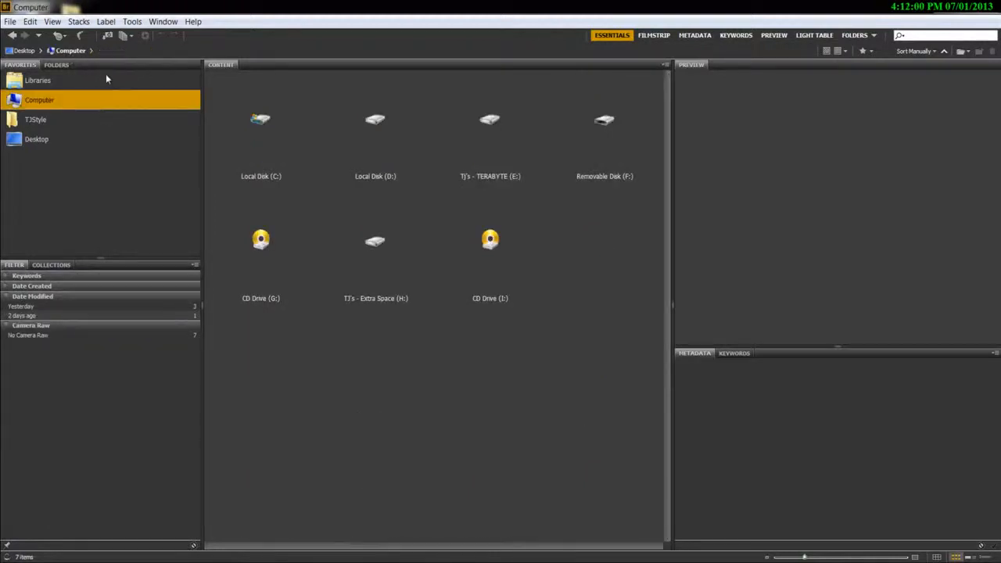
{"action": "left_click", "coordinate": [28, 50]}
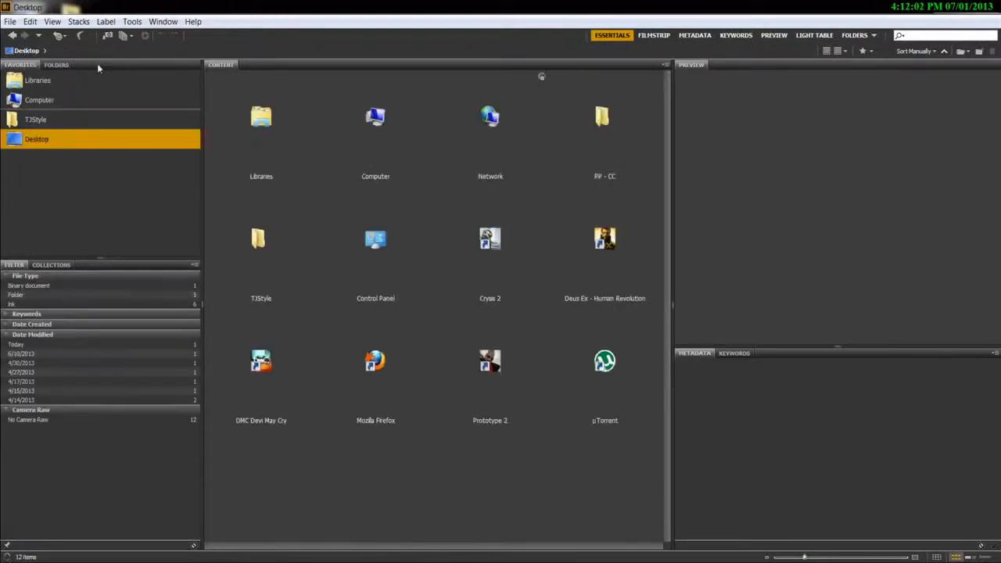
{"action": "left_click", "coordinate": [13, 36]}
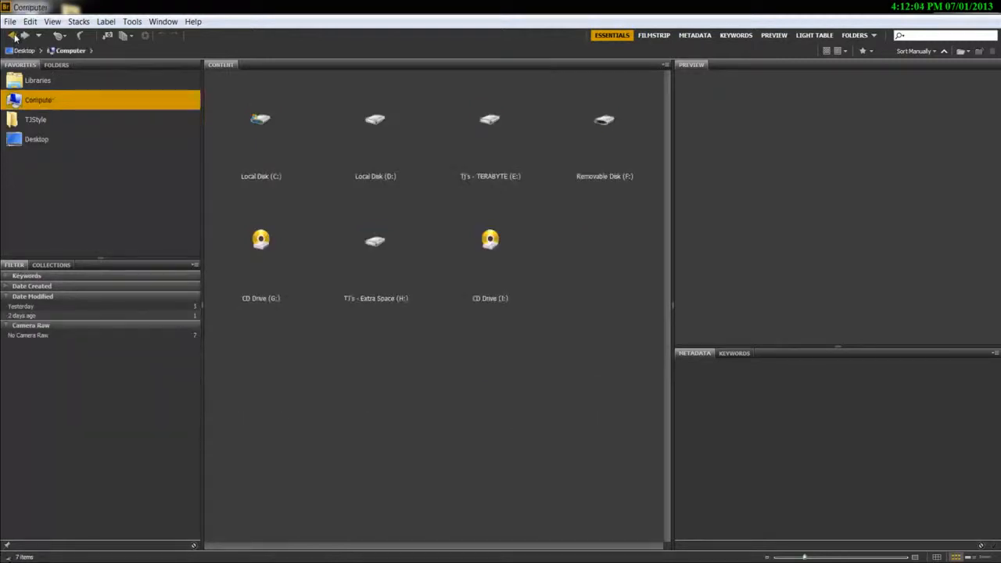
{"action": "left_click", "coordinate": [12, 36]}
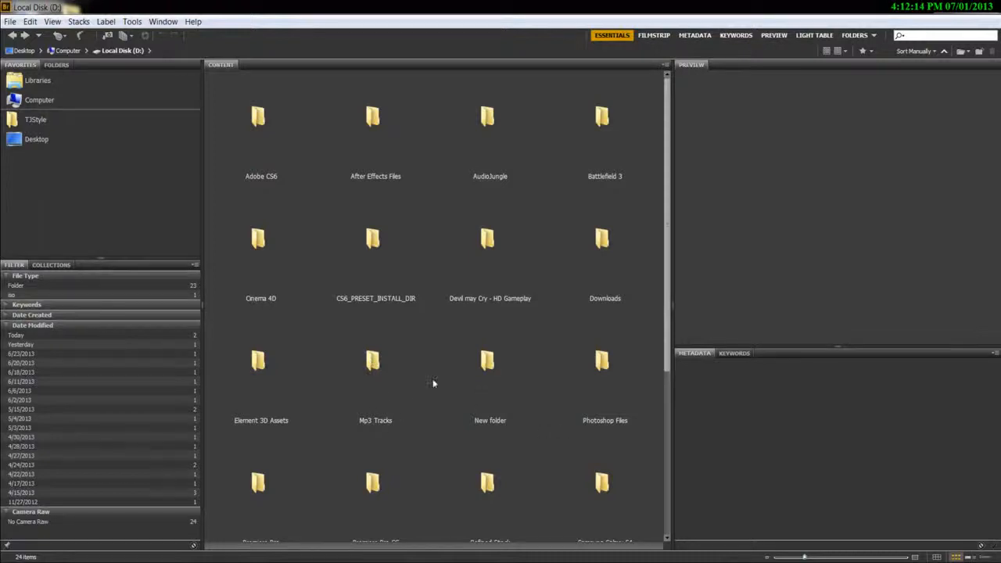
Add the Refined Stock folder from Local Disk (D:) to the favorites
{"action": "scroll", "coordinate": [452, 379], "scroll_direction": "down", "scroll_amount": 1}
{"action": "scroll", "coordinate": [451, 378], "scroll_direction": "down", "scroll_amount": 1}
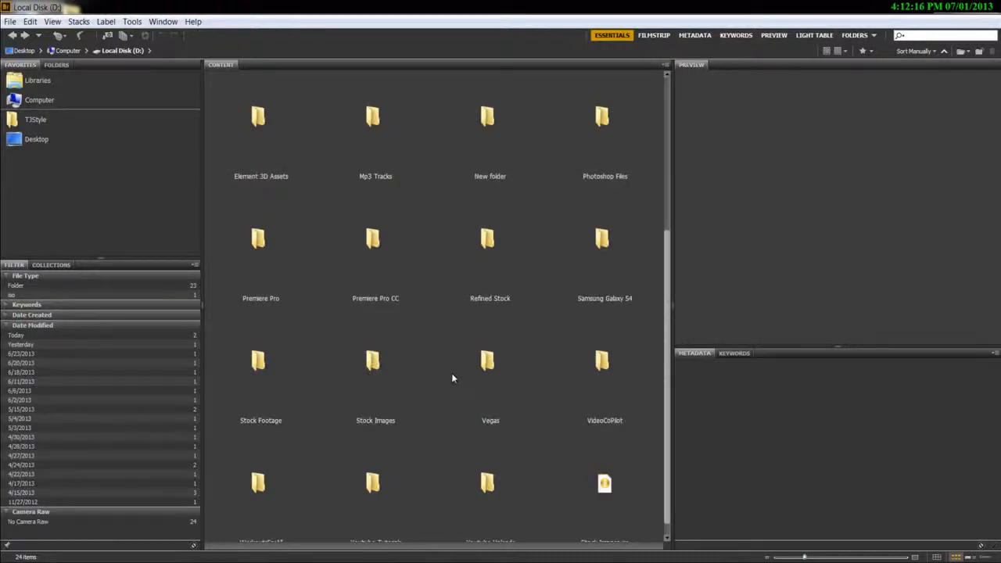
{"action": "left_click_drag", "start_coordinate": [487, 249], "coordinate": [41, 160]}
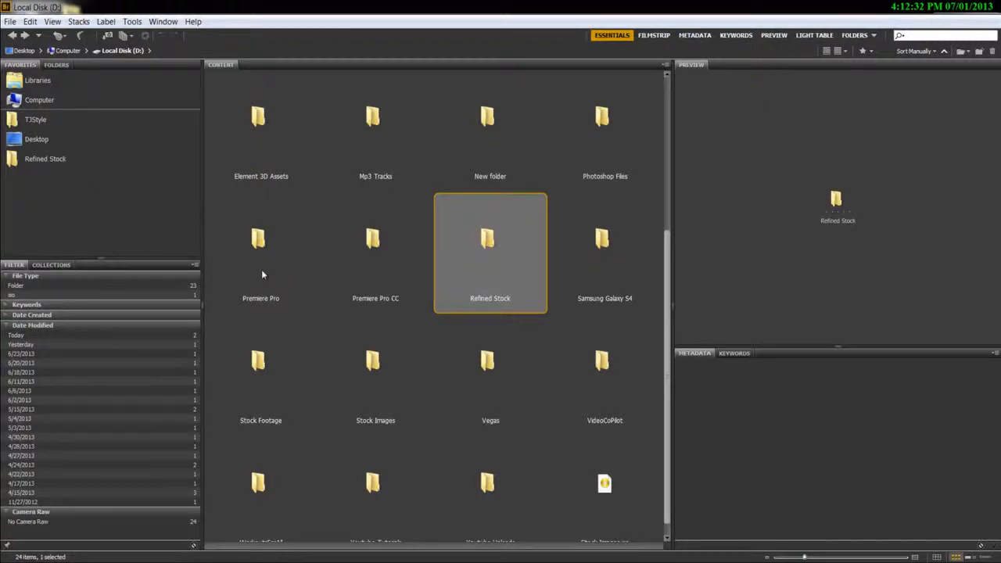
Add the Stock Images folder to the favorites and open it from there
{"action": "scroll", "coordinate": [384, 279], "scroll_direction": "down", "scroll_amount": 1}
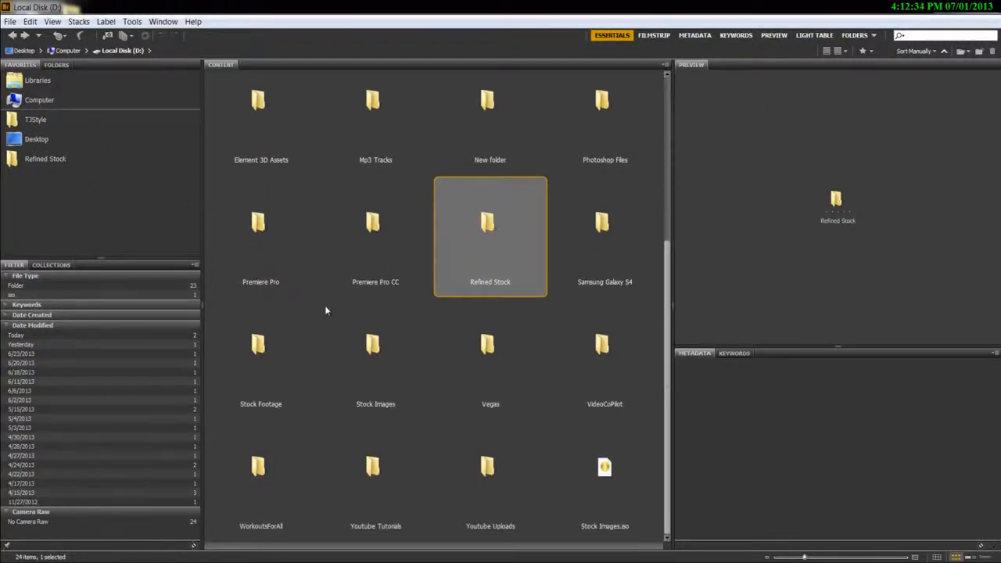
{"action": "scroll", "coordinate": [327, 310], "scroll_direction": "up", "scroll_amount": 1}
{"action": "scroll", "coordinate": [327, 311], "scroll_direction": "down", "scroll_amount": 1}
{"action": "left_click_drag", "start_coordinate": [429, 358], "coordinate": [55, 190]}
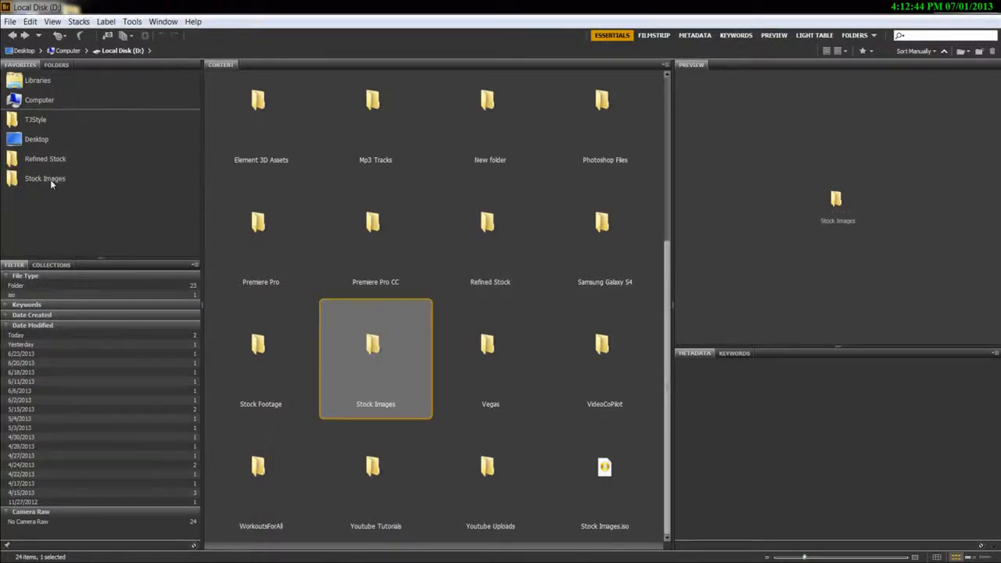
{"action": "left_click", "coordinate": [50, 179]}
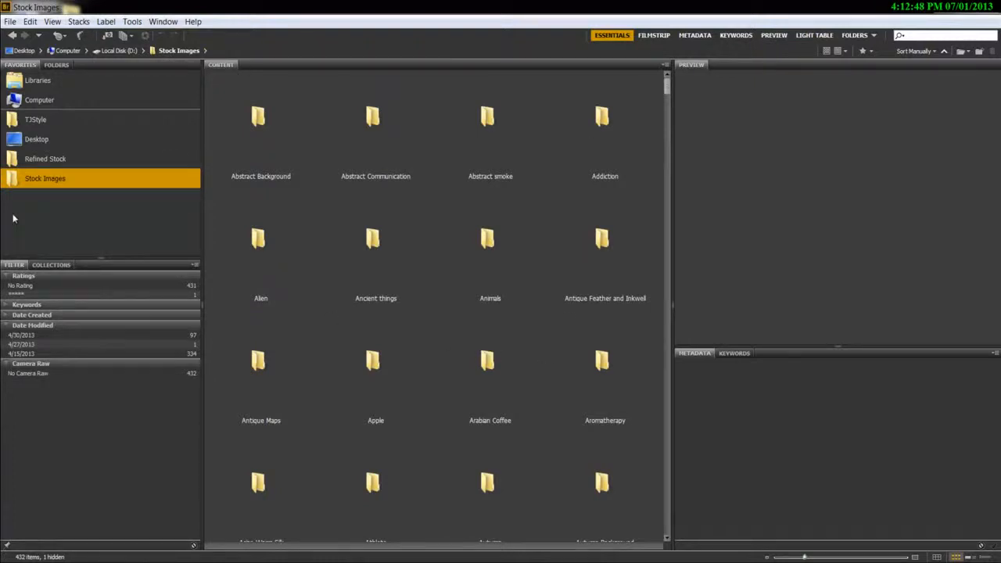
Show the folder tree, and collapse and re-expand Local Disk (D:) in it
{"action": "left_click", "coordinate": [48, 65]}
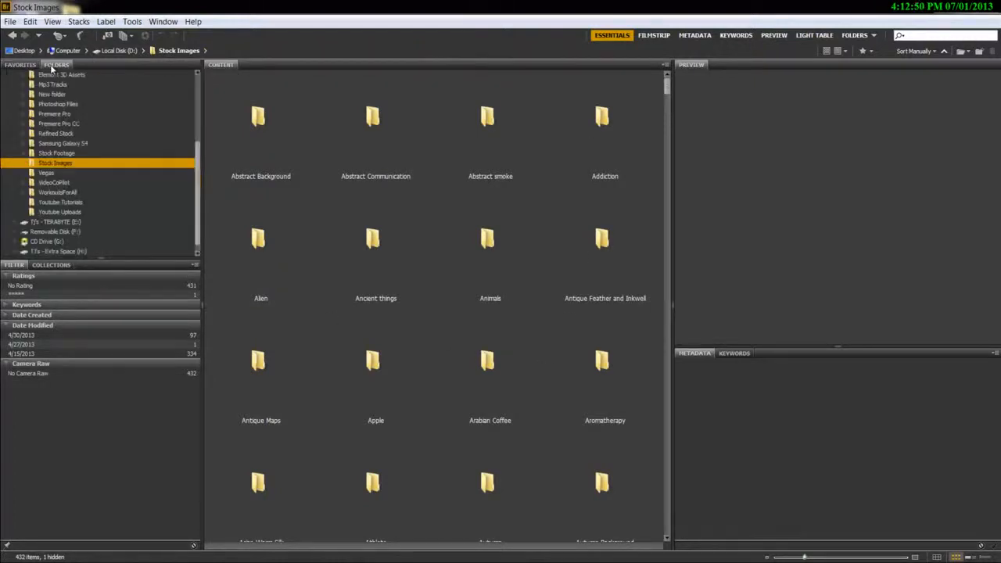
{"action": "scroll", "coordinate": [53, 114], "scroll_direction": "up", "scroll_amount": 1}
{"action": "scroll", "coordinate": [54, 113], "scroll_direction": "up", "scroll_amount": 3}
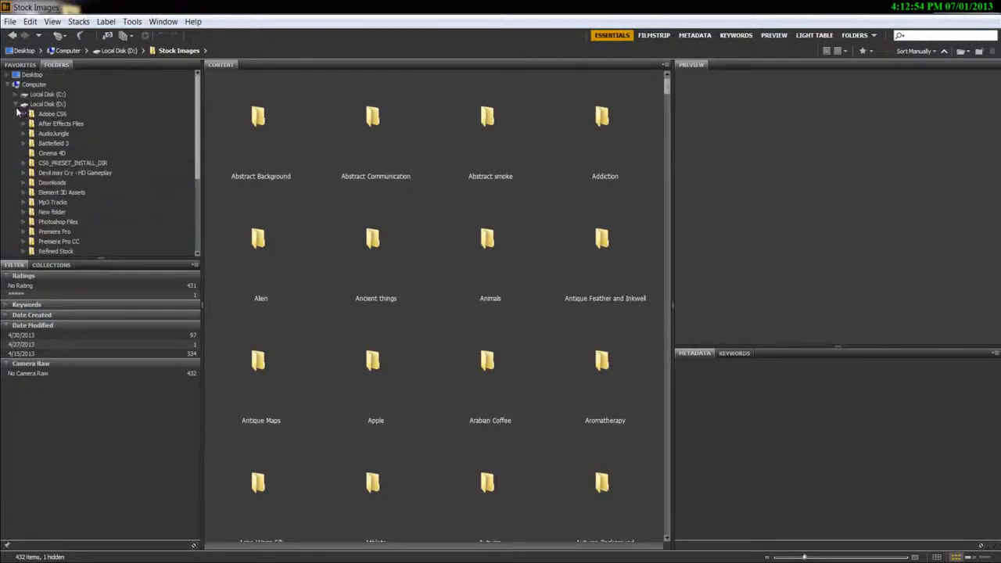
{"action": "left_click", "coordinate": [16, 105]}
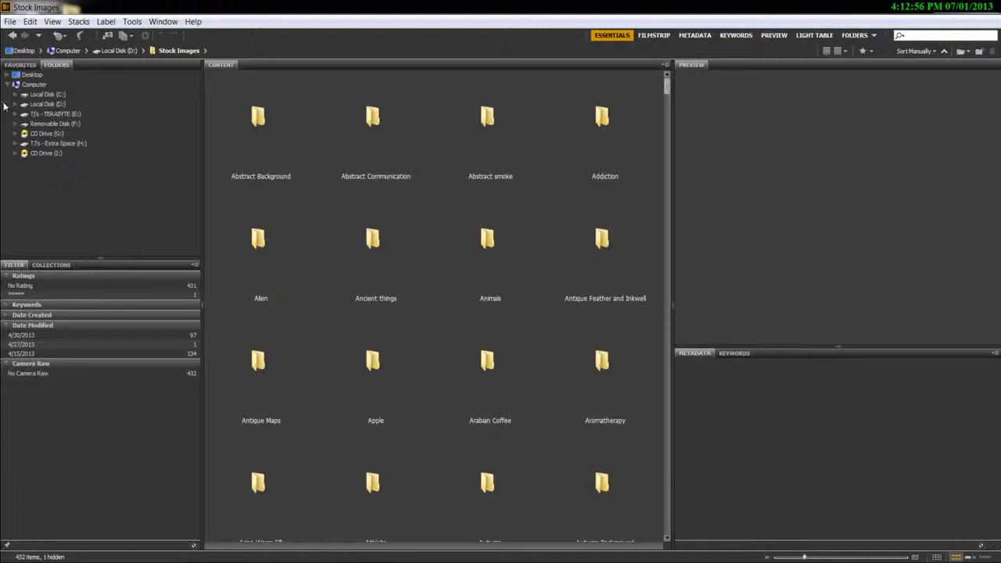
{"action": "left_click", "coordinate": [16, 104]}
{"action": "scroll", "coordinate": [62, 113], "scroll_direction": "down", "scroll_amount": 3}
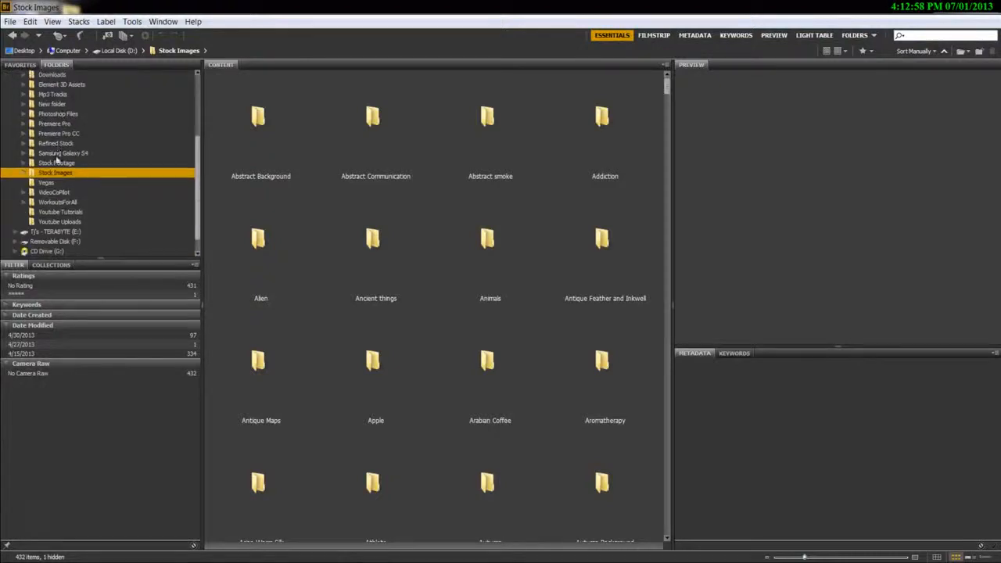
Browse the folder tree to Premiere Pro and its Naruto AMV subfolder, and view the Photoshop Files folder
{"action": "left_click", "coordinate": [23, 124]}
{"action": "left_click", "coordinate": [57, 124]}
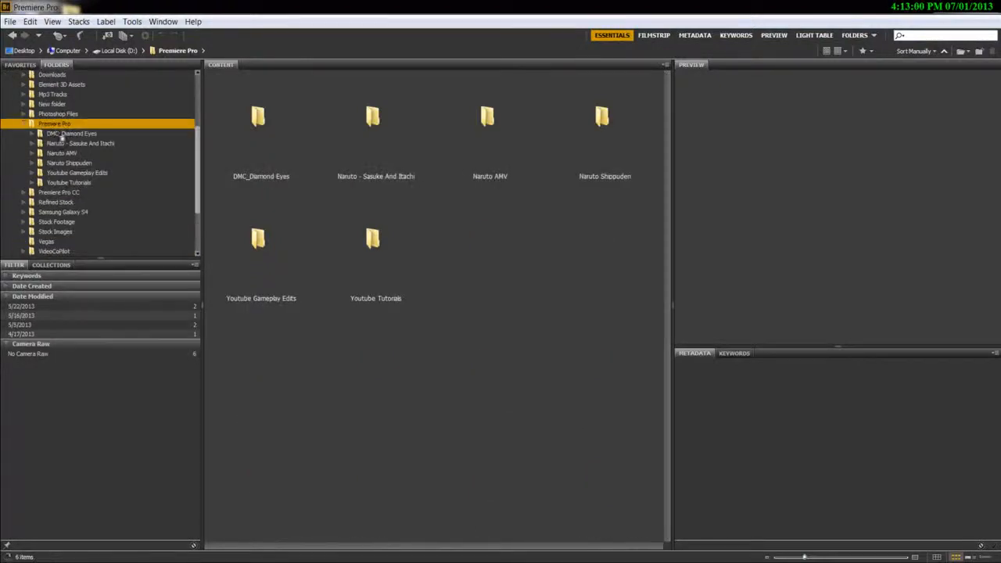
{"action": "left_click", "coordinate": [81, 162]}
{"action": "left_click", "coordinate": [70, 153]}
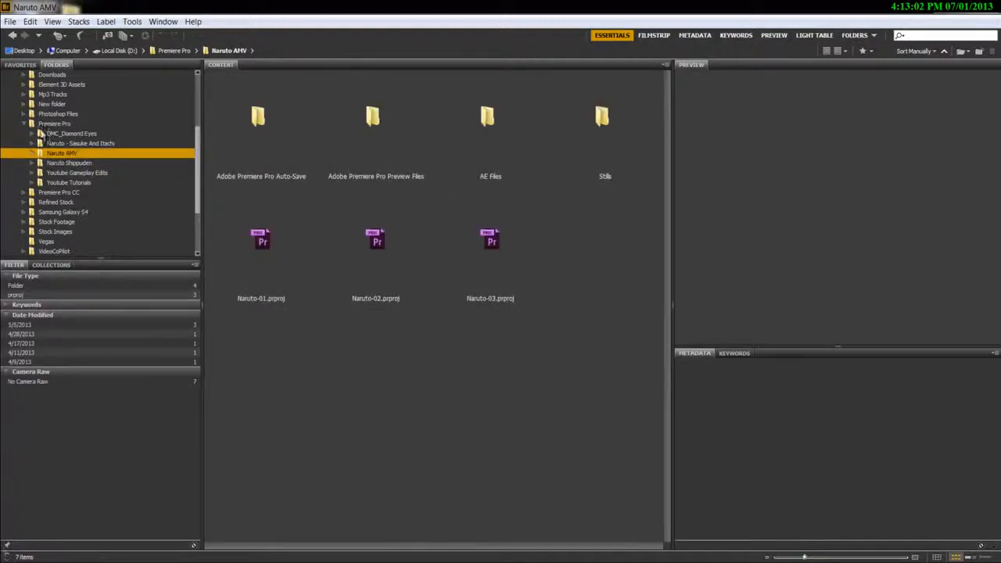
{"action": "left_click", "coordinate": [23, 123]}
{"action": "left_click", "coordinate": [42, 114]}
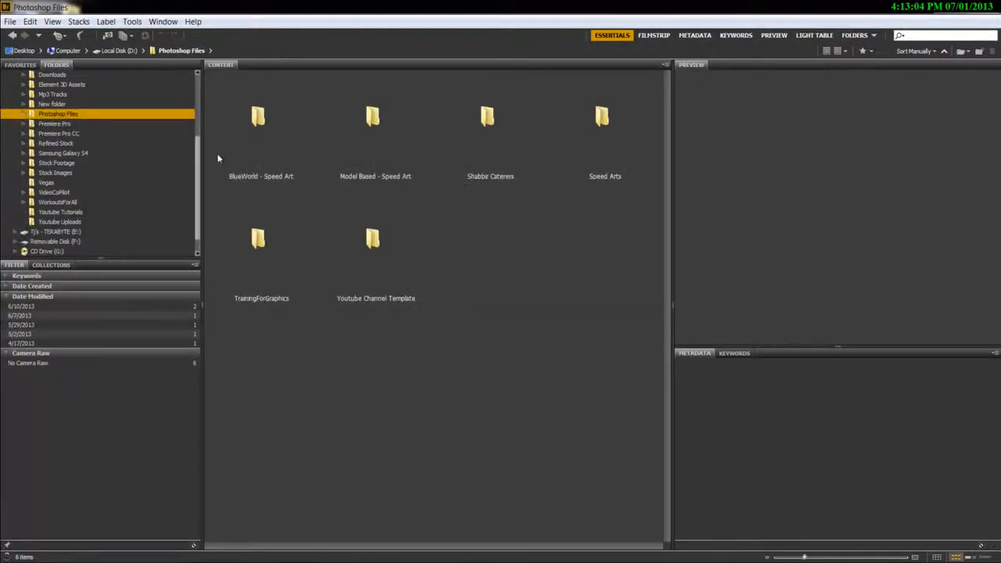
Reopen Stock Images from the favorites and enlarge the preview area in width and height
{"action": "left_click", "coordinate": [21, 64]}
{"action": "left_click", "coordinate": [58, 179]}
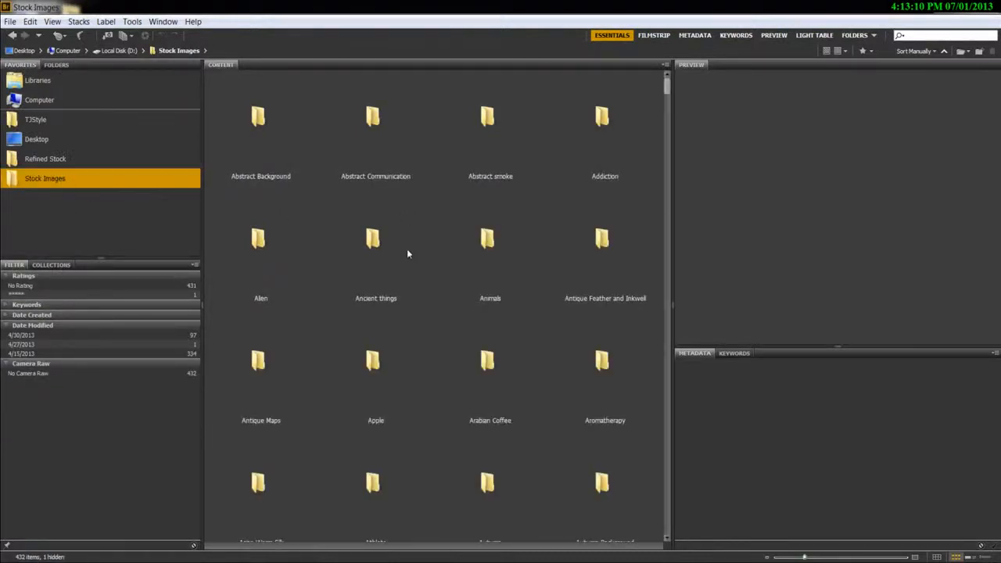
{"action": "left_click_drag", "start_coordinate": [670, 286], "coordinate": [649, 293]}
{"action": "left_click_drag", "start_coordinate": [826, 346], "coordinate": [826, 419]}
{"action": "left_click_drag", "start_coordinate": [653, 264], "coordinate": [666, 266]}
Look through the subfolders of Stock Images
{"action": "scroll", "coordinate": [535, 341], "scroll_direction": "down", "scroll_amount": 5}
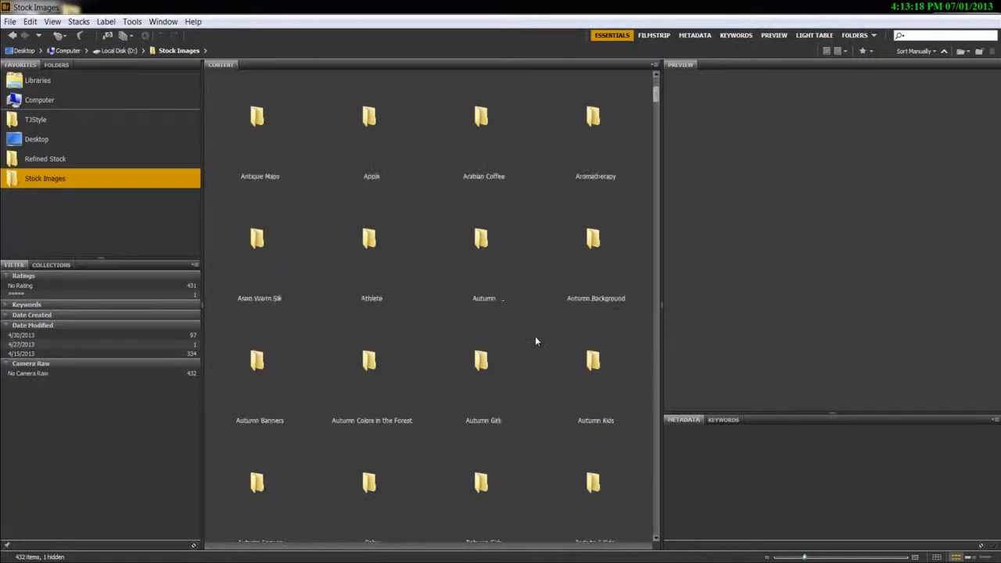
{"action": "scroll", "coordinate": [512, 315], "scroll_direction": "down", "scroll_amount": 1}
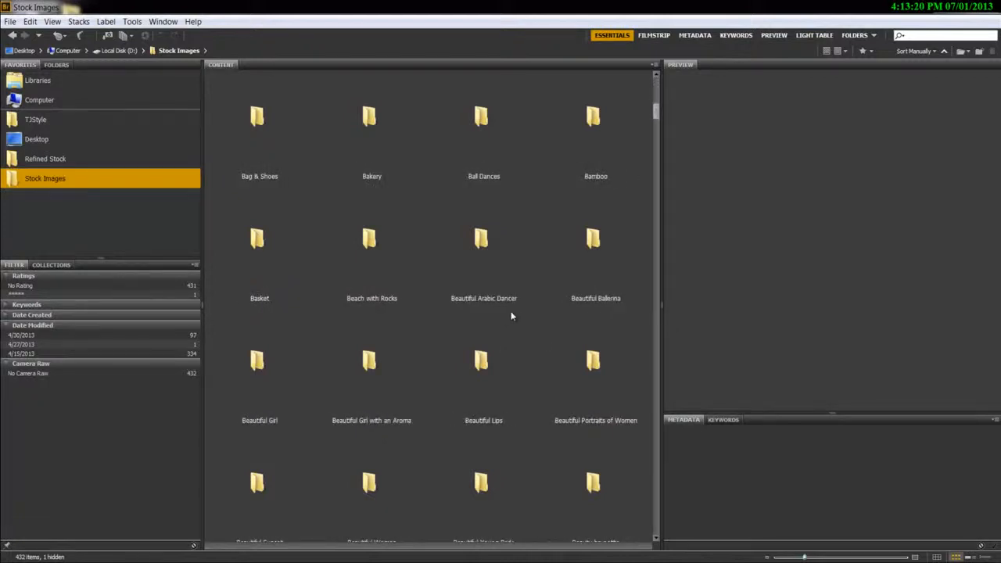
{"action": "scroll", "coordinate": [394, 239], "scroll_direction": "down", "scroll_amount": 1}
{"action": "scroll", "coordinate": [393, 235], "scroll_direction": "down", "scroll_amount": 4}
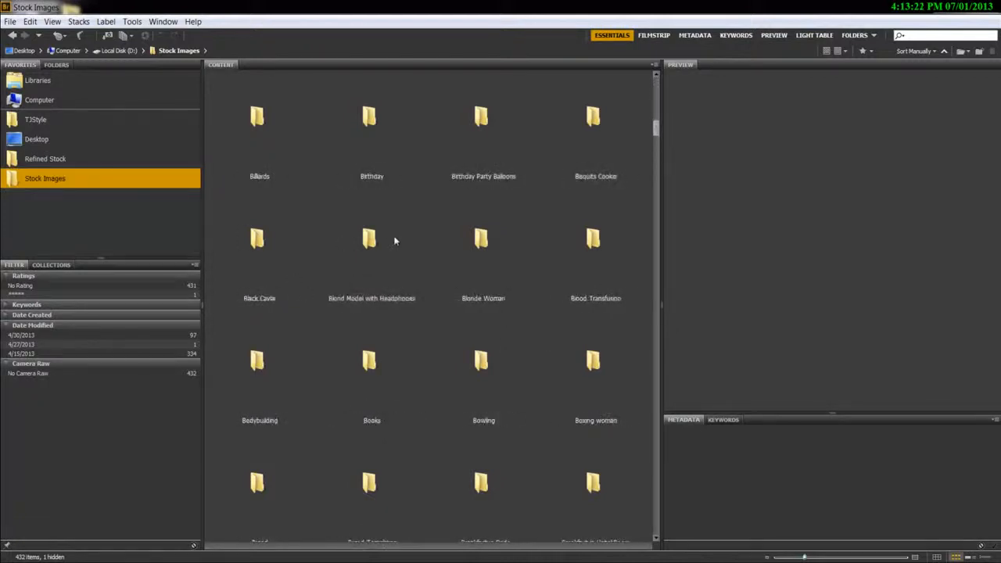
{"action": "scroll", "coordinate": [236, 247], "scroll_direction": "down", "scroll_amount": 1}
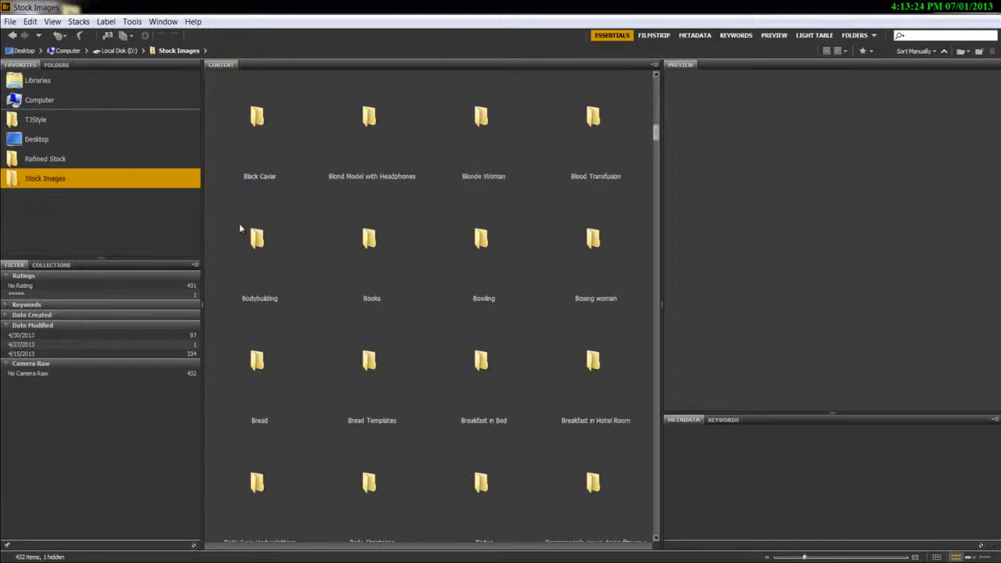
{"action": "key", "text": "alt+Tab"}
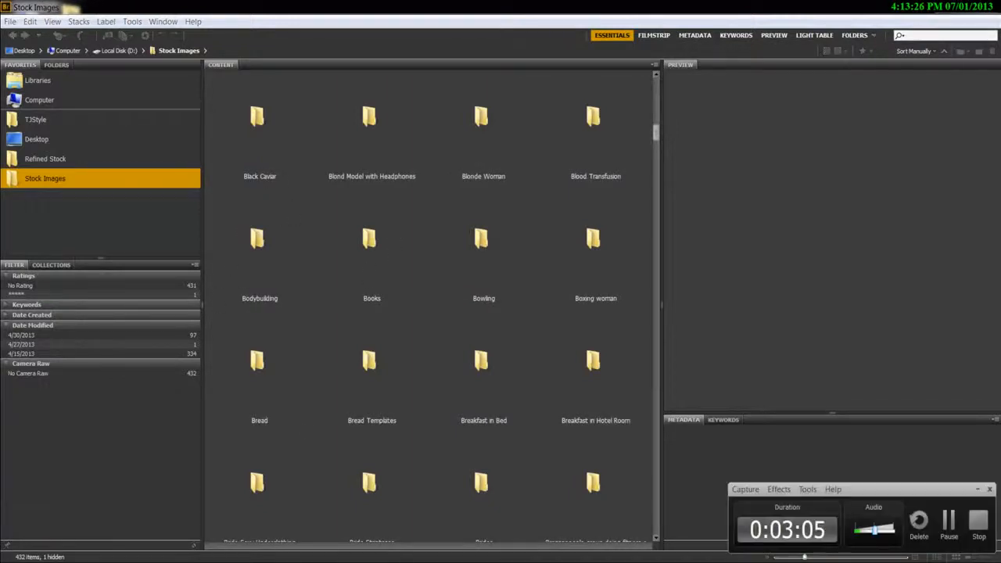
{"action": "left_click", "coordinate": [52, 22]}
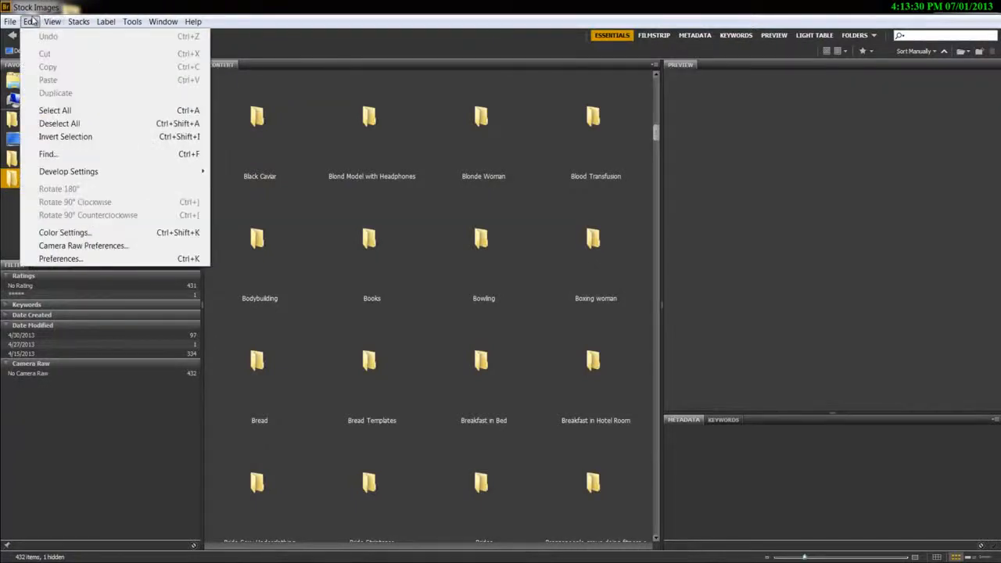
{"action": "mouse_move", "coordinate": [104, 21]}
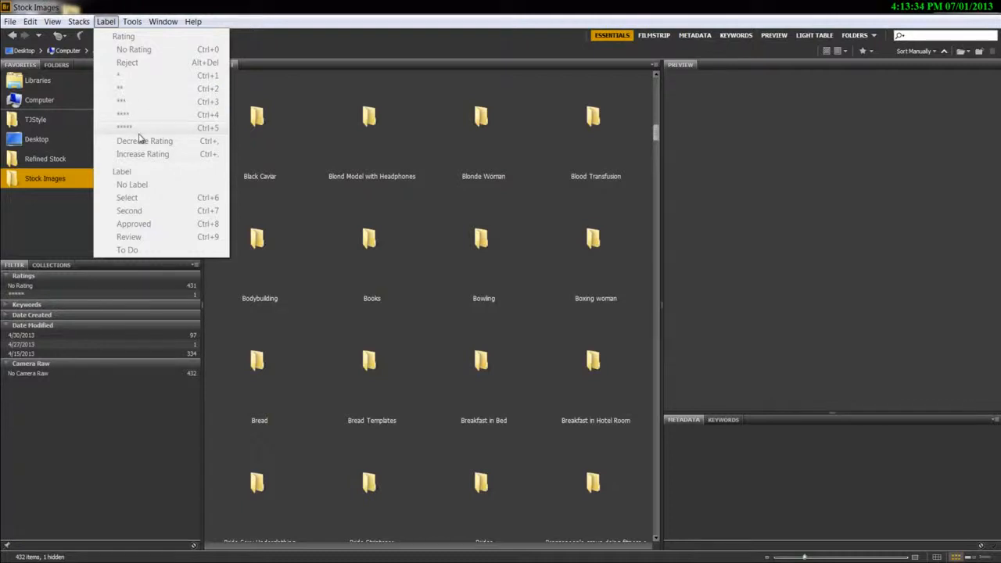
{"action": "left_click", "coordinate": [431, 4]}
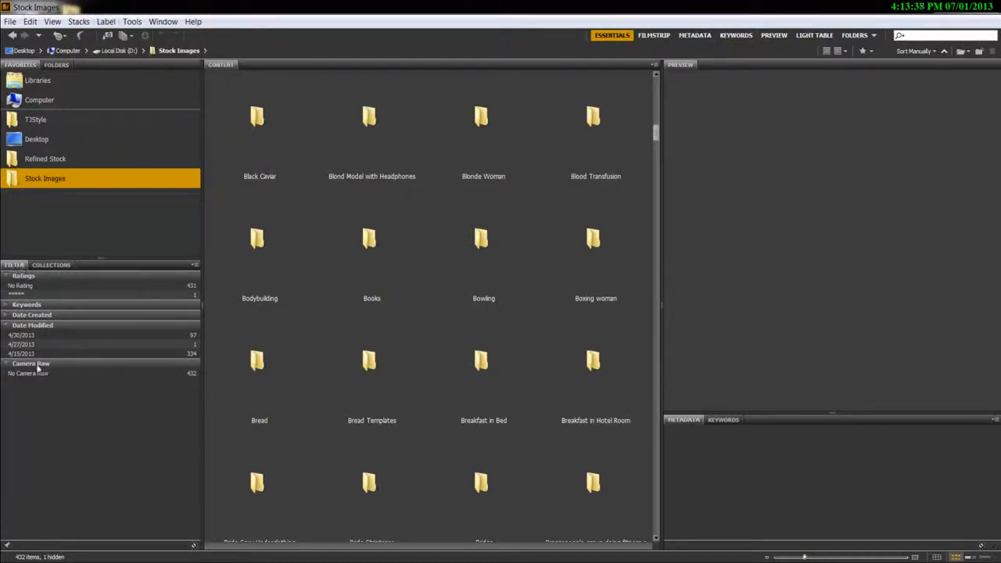
Check the collections, return to the filter criteria, and examine more of the Stock Images subfolders
{"action": "left_click", "coordinate": [55, 268]}
{"action": "left_click", "coordinate": [19, 265]}
{"action": "scroll", "coordinate": [525, 249], "scroll_direction": "down", "scroll_amount": 2}
{"action": "scroll", "coordinate": [522, 252], "scroll_direction": "down", "scroll_amount": 2}
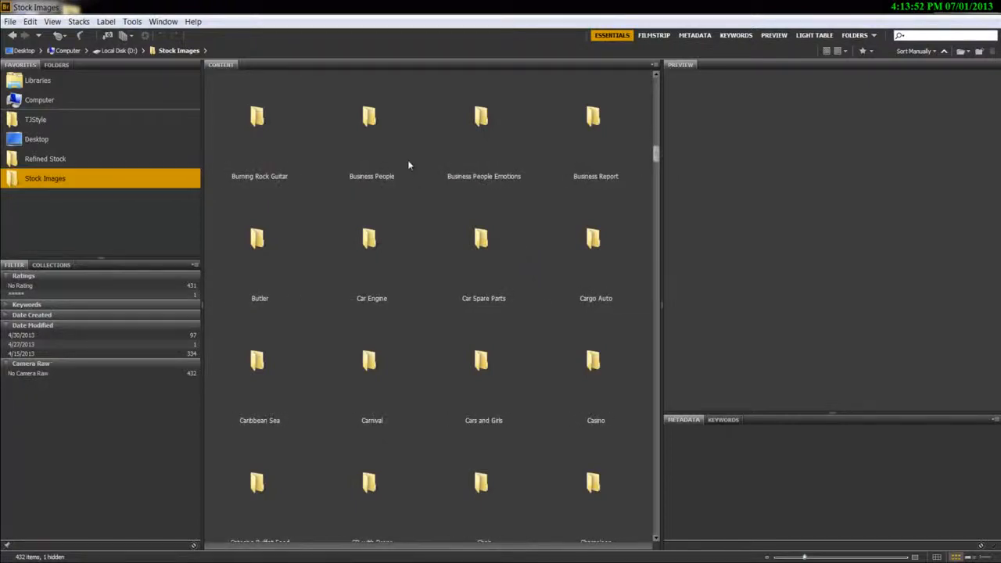
{"action": "scroll", "coordinate": [415, 295], "scroll_direction": "down", "scroll_amount": 1}
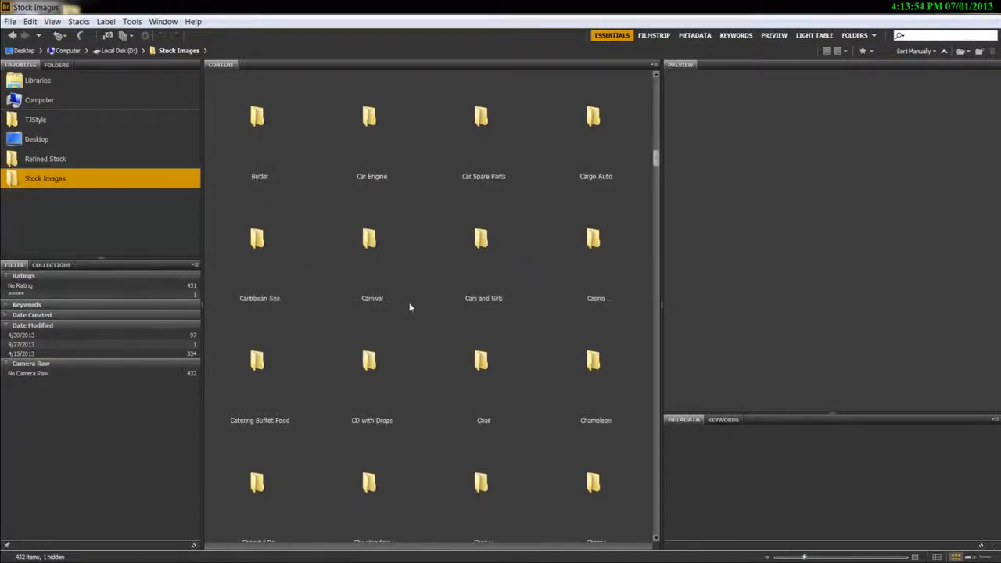
{"action": "scroll", "coordinate": [409, 305], "scroll_direction": "down", "scroll_amount": 1}
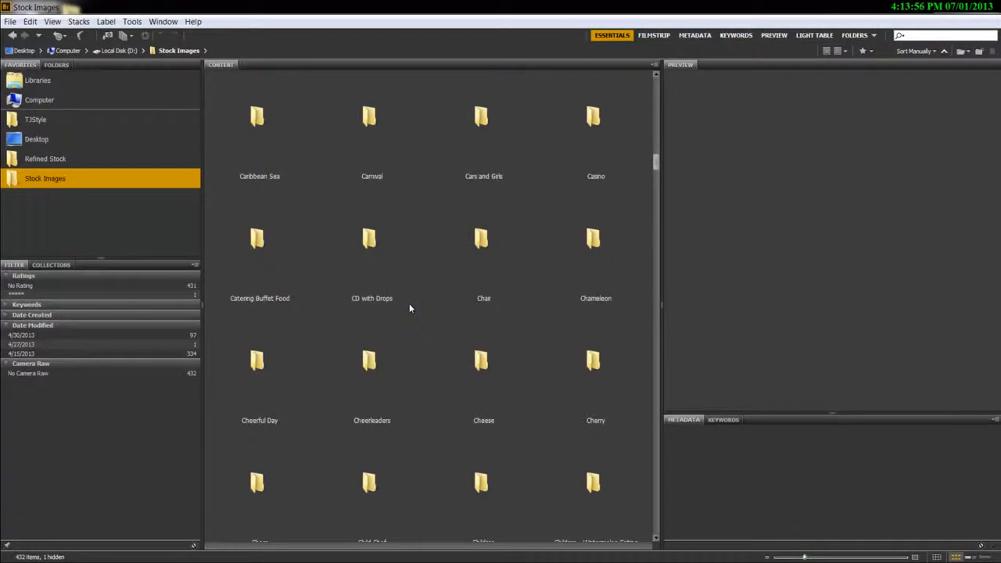
{"action": "scroll", "coordinate": [409, 305], "scroll_direction": "down", "scroll_amount": 2}
{"action": "scroll", "coordinate": [409, 303], "scroll_direction": "down", "scroll_amount": 1}
{"action": "scroll", "coordinate": [409, 303], "scroll_direction": "up", "scroll_amount": 6}
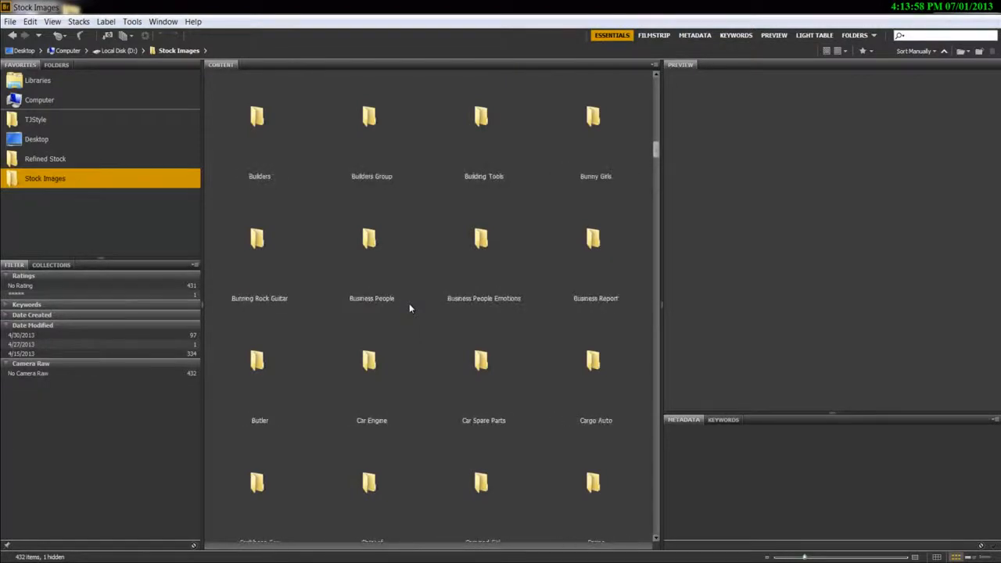
Search Stock Images for "nature" and open the Nature folder
{"action": "left_click", "coordinate": [949, 34]}
{"action": "type", "text": "m"}
{"action": "type", "text": "ature"}
{"action": "key", "text": "Return"}
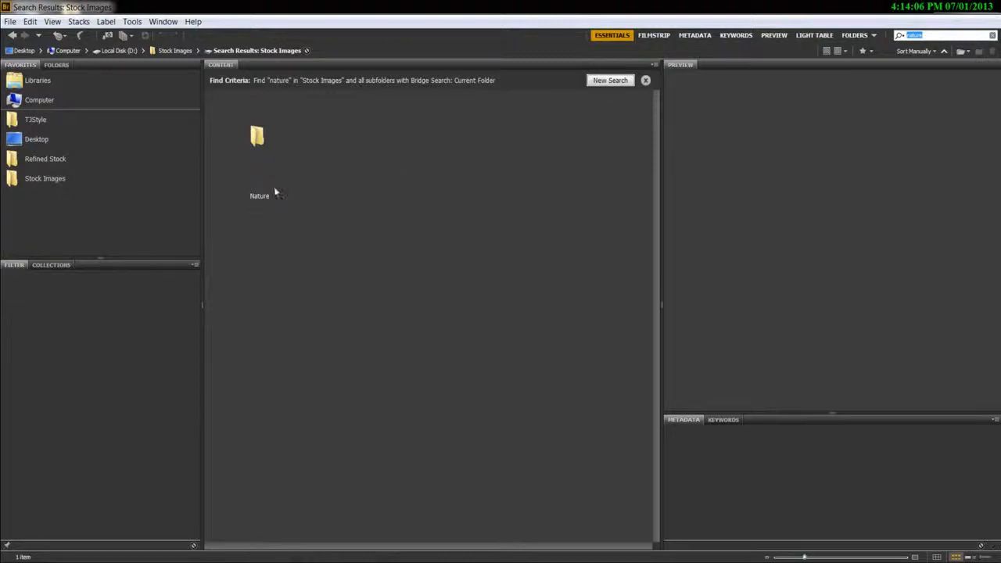
{"action": "double_click", "coordinate": [264, 134]}
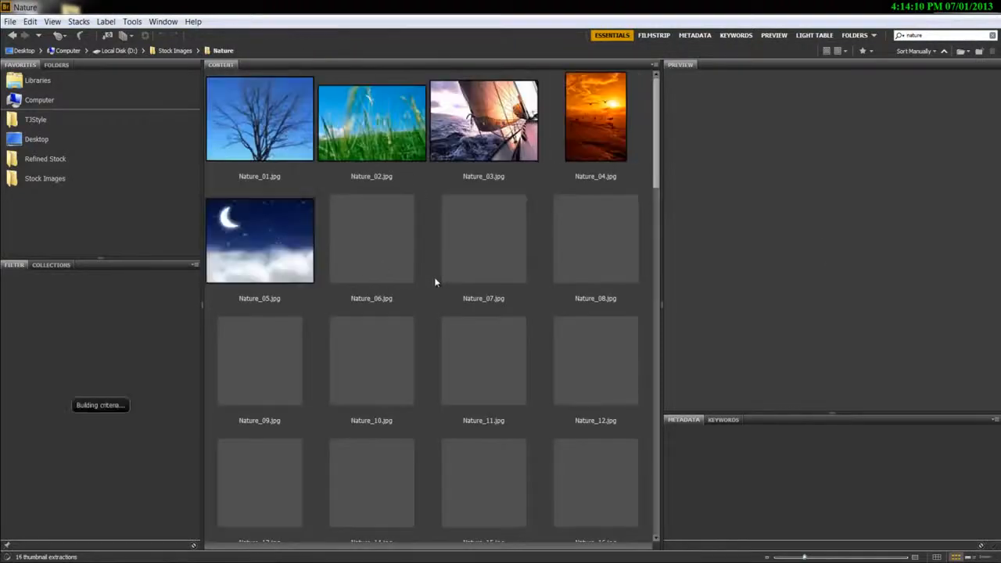
Preview the image Nature_07.jpg and widen the preview area
{"action": "scroll", "coordinate": [434, 276], "scroll_direction": "down", "scroll_amount": 1}
{"action": "scroll", "coordinate": [433, 277], "scroll_direction": "up", "scroll_amount": 1}
{"action": "left_click", "coordinate": [452, 255]}
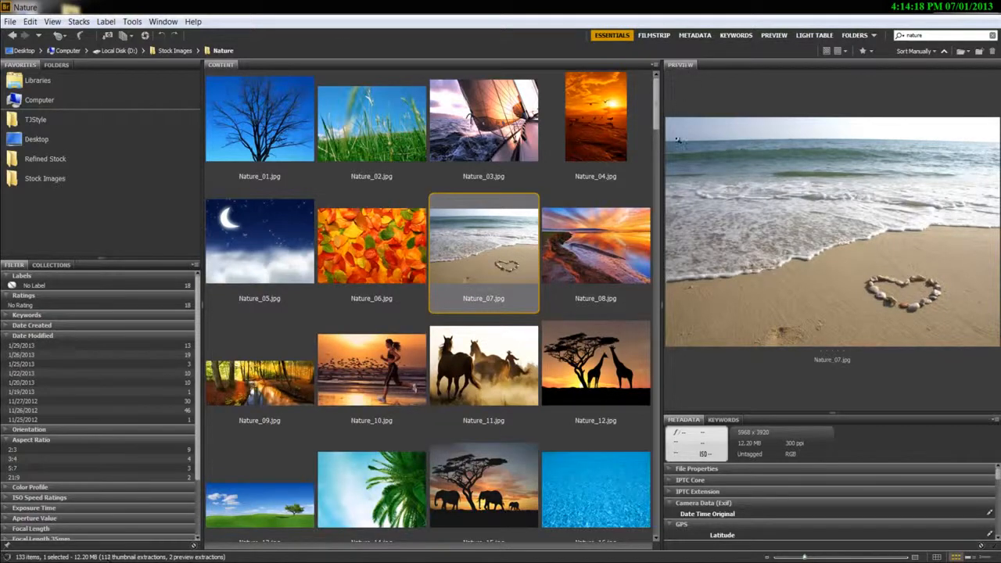
{"action": "left_click_drag", "start_coordinate": [661, 194], "coordinate": [623, 187]}
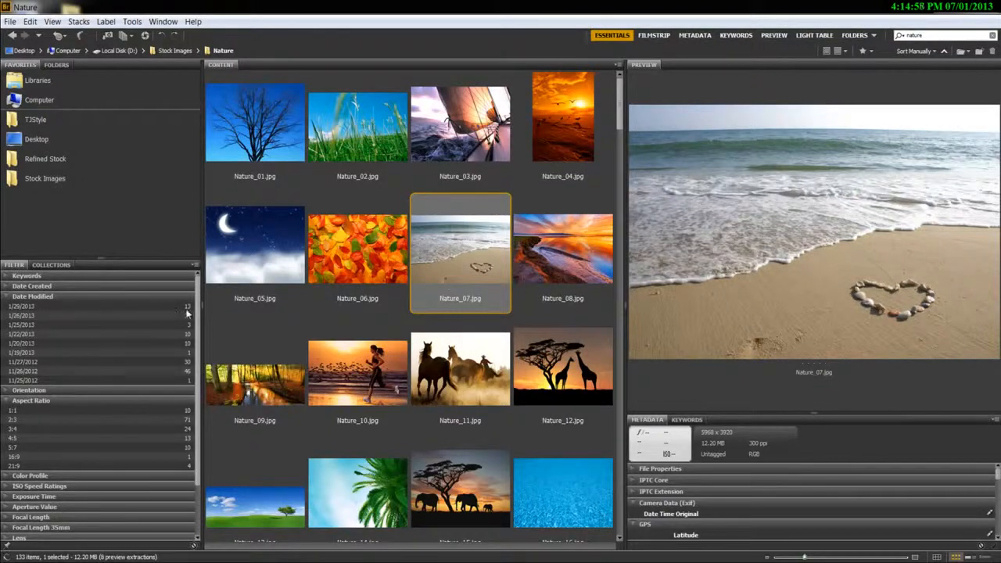
Filter the Nature images by modified date 1/29/2013 and by aspect ratio 16:9 in turn, clearing each filter after viewing
{"action": "left_click", "coordinate": [23, 309]}
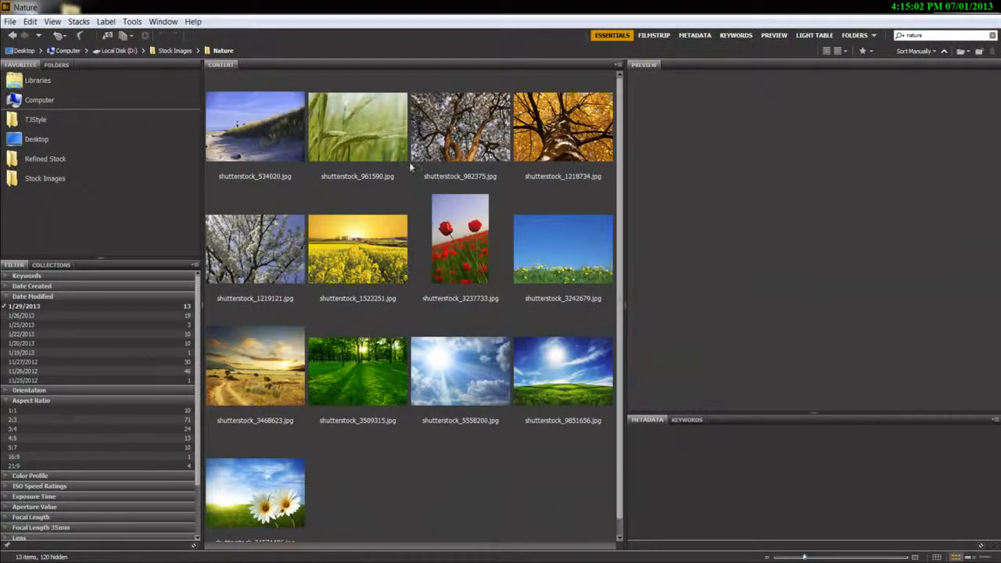
{"action": "scroll", "coordinate": [434, 312], "scroll_direction": "down", "scroll_amount": 1}
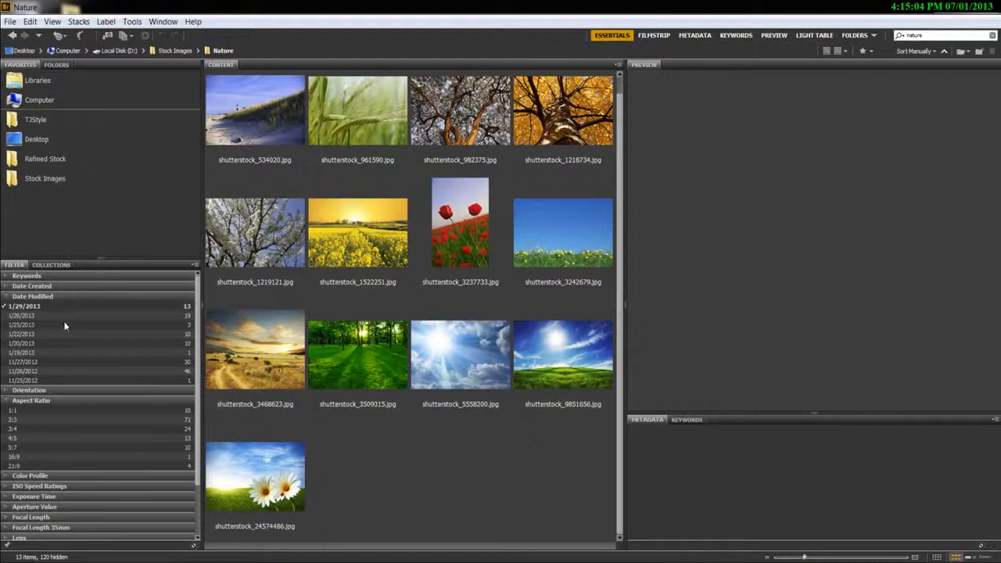
{"action": "left_click", "coordinate": [17, 308]}
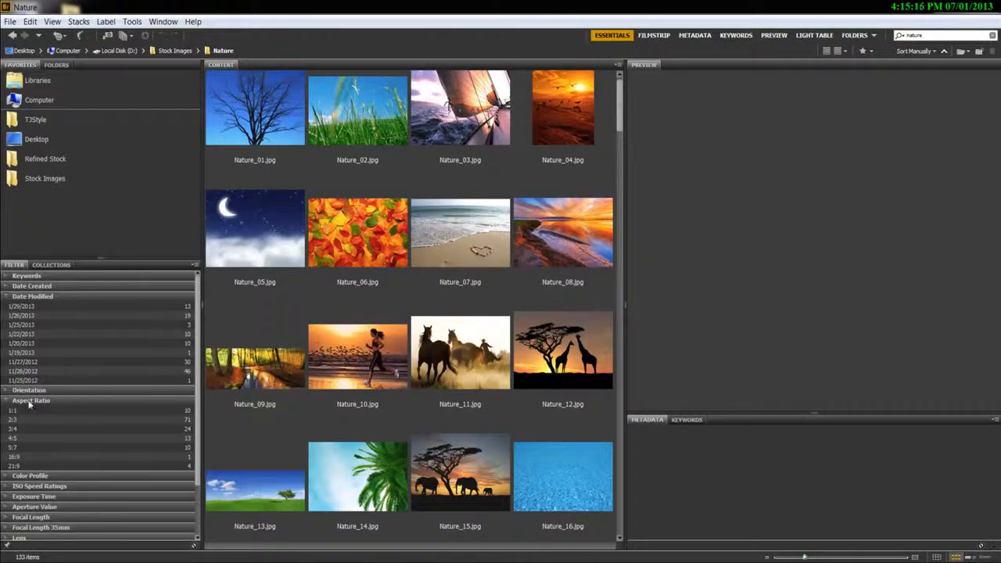
{"action": "left_click", "coordinate": [12, 458]}
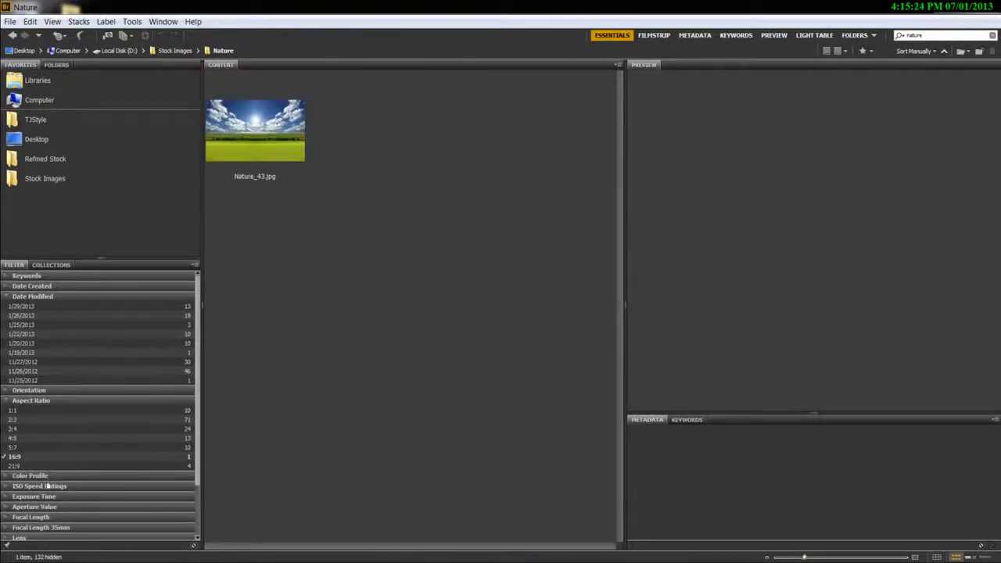
{"action": "left_click", "coordinate": [14, 458]}
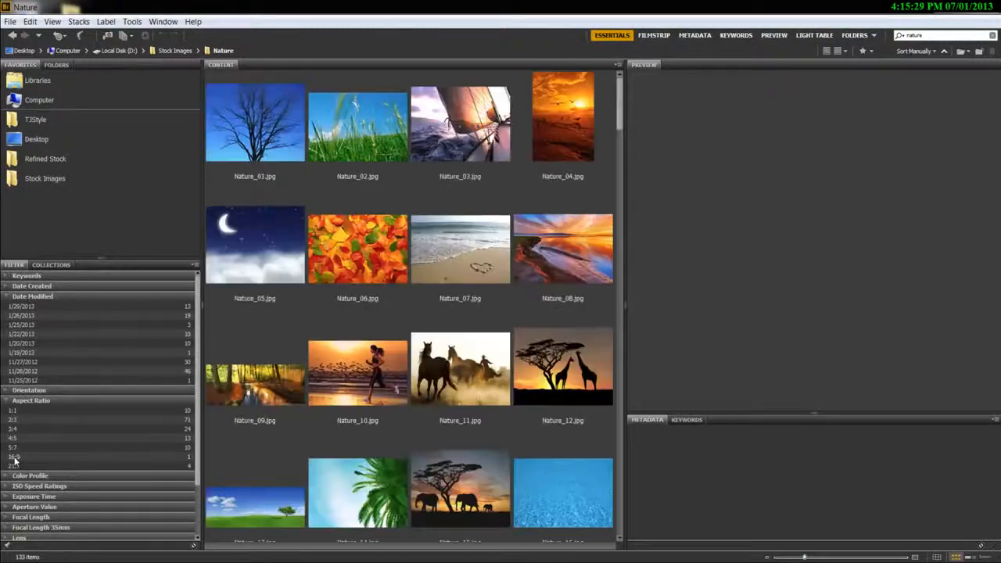
Filter the images by the 1:1 aspect ratio and preview shutterstock_5630872.jpg and Nature_50.jpg
{"action": "left_click", "coordinate": [13, 411]}
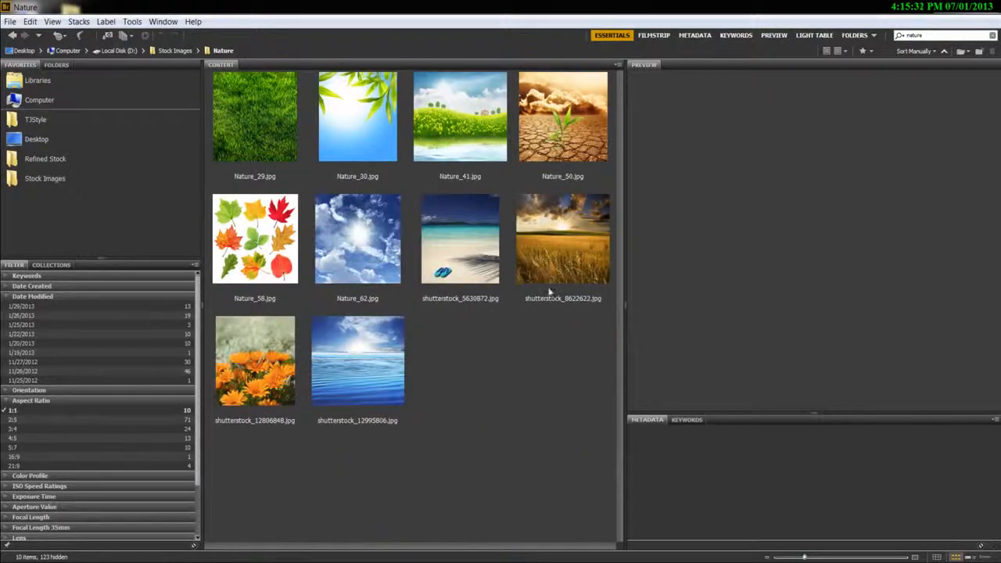
{"action": "left_click", "coordinate": [485, 256]}
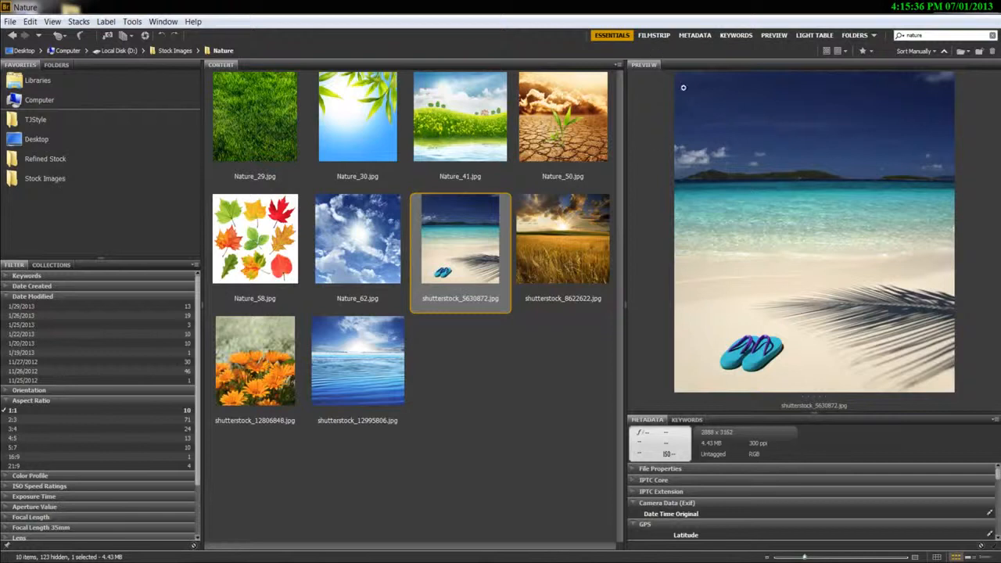
{"action": "left_click", "coordinate": [594, 149]}
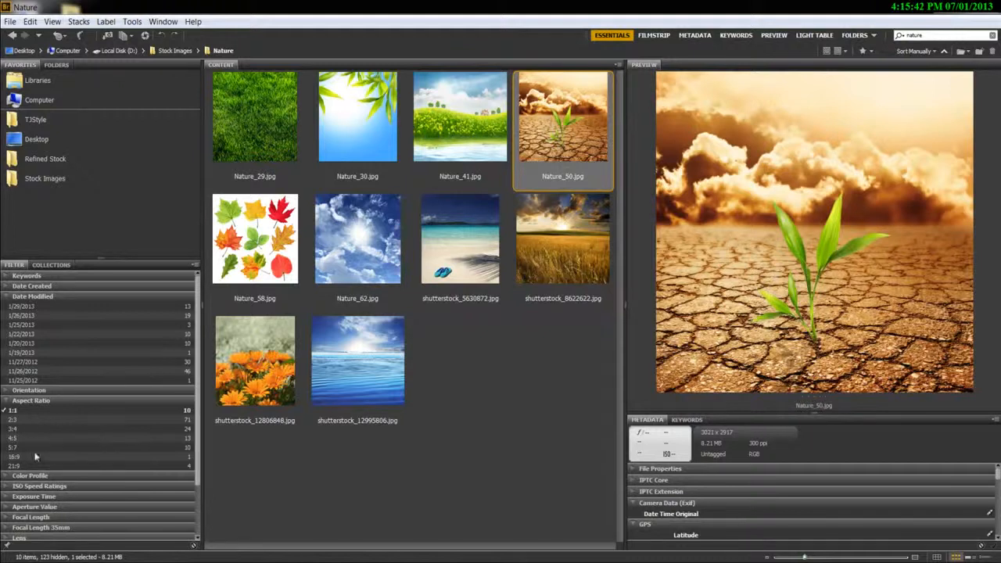
Clear the 1:1 aspect ratio filter and collapse the Date Modified and Aspect Ratio criteria
{"action": "left_click", "coordinate": [7, 276]}
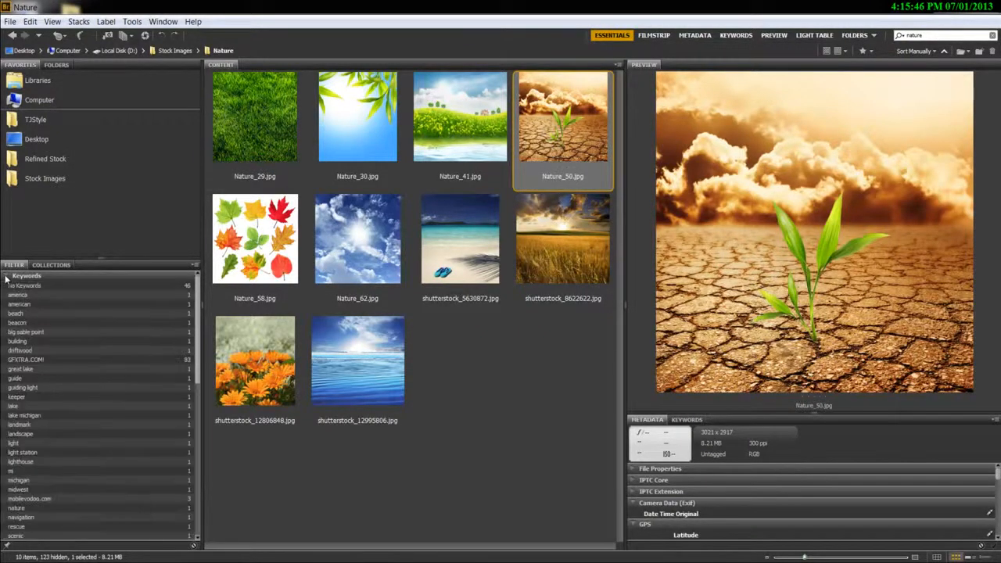
{"action": "left_click", "coordinate": [7, 277]}
{"action": "left_click", "coordinate": [7, 412]}
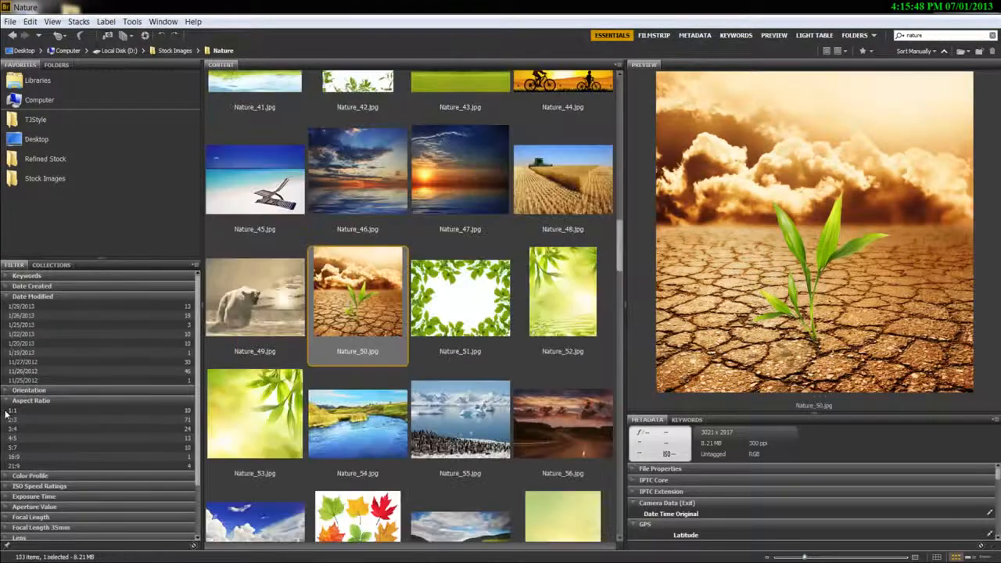
{"action": "left_click", "coordinate": [7, 297]}
{"action": "left_click", "coordinate": [5, 317]}
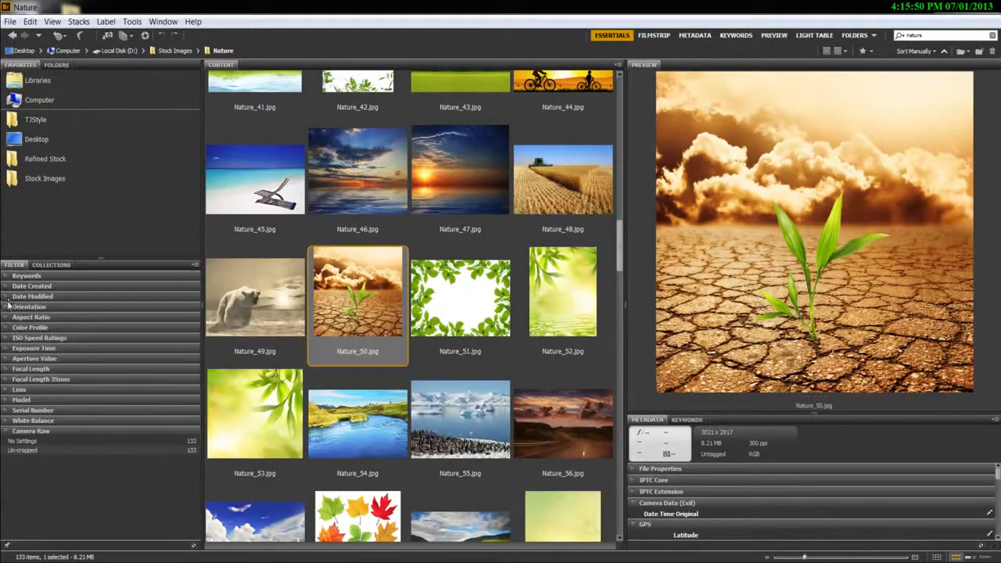
Filter the images by the keyword "nature" and preview shutterstock_534020.jpg
{"action": "left_click", "coordinate": [6, 276]}
{"action": "scroll", "coordinate": [74, 434], "scroll_direction": "down", "scroll_amount": 2}
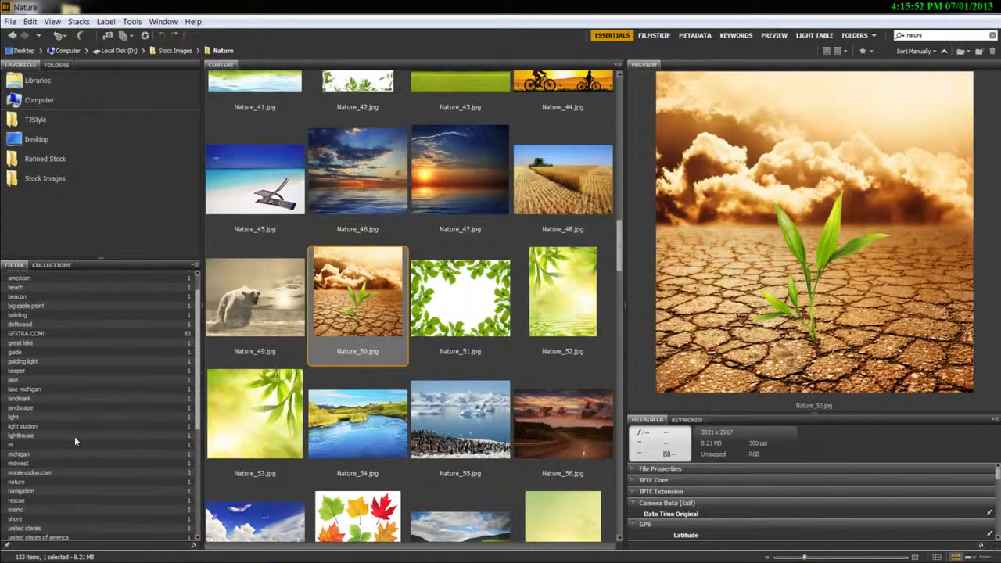
{"action": "left_click", "coordinate": [15, 456]}
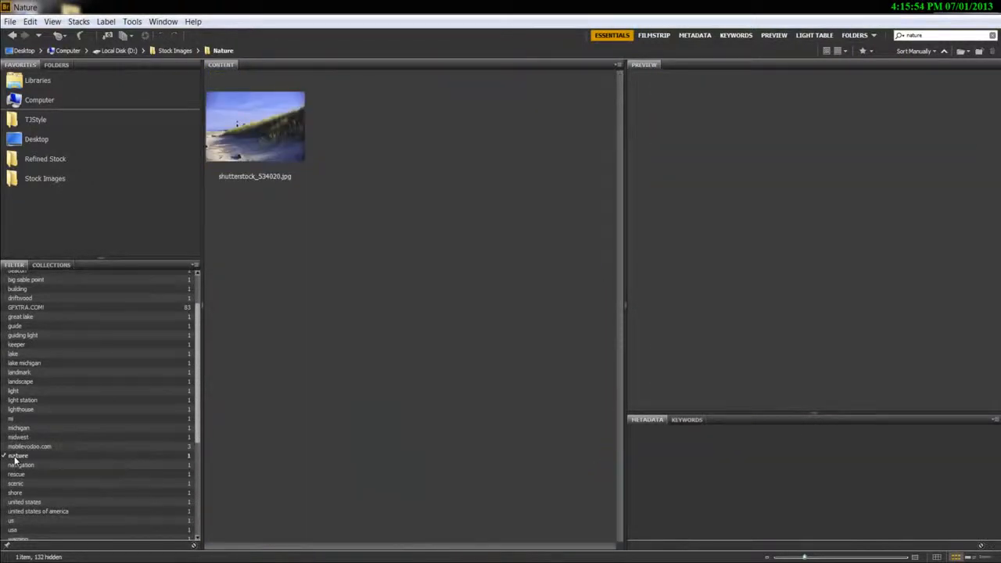
{"action": "left_click", "coordinate": [255, 129]}
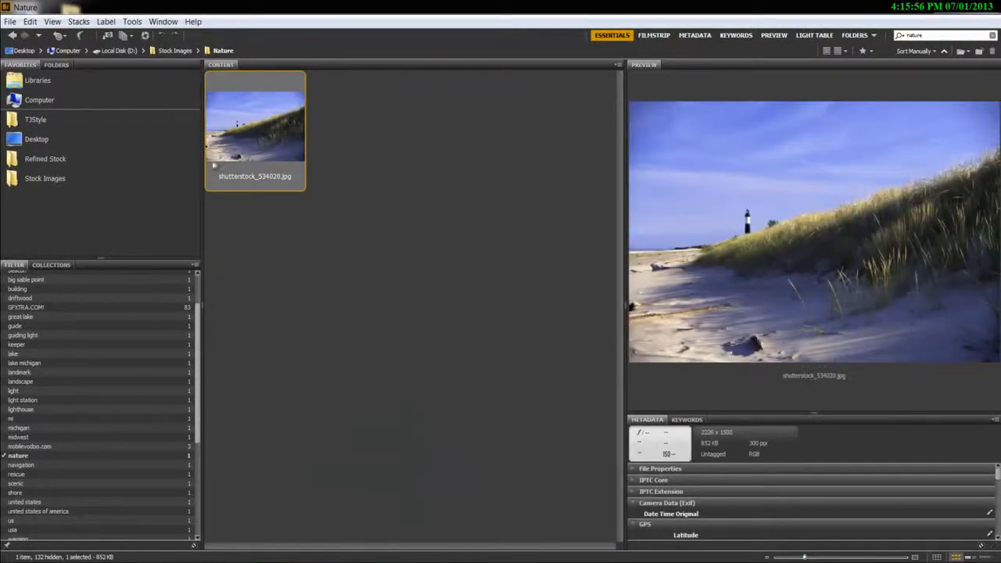
Enlarge the metadata area and expand the File Properties of shutterstock_534020.jpg to review them
{"action": "left_click_drag", "start_coordinate": [784, 416], "coordinate": [754, 344]}
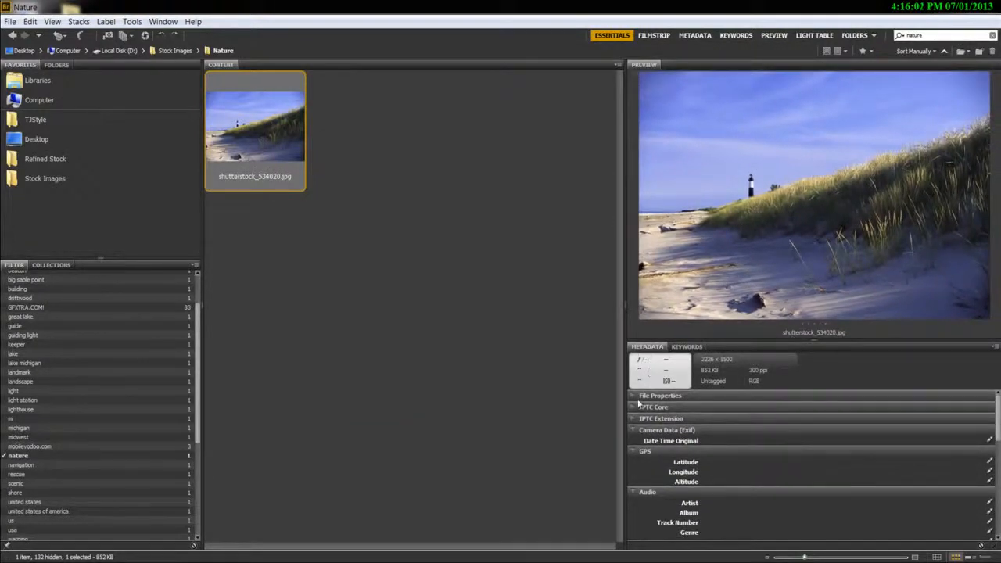
{"action": "left_click", "coordinate": [634, 397]}
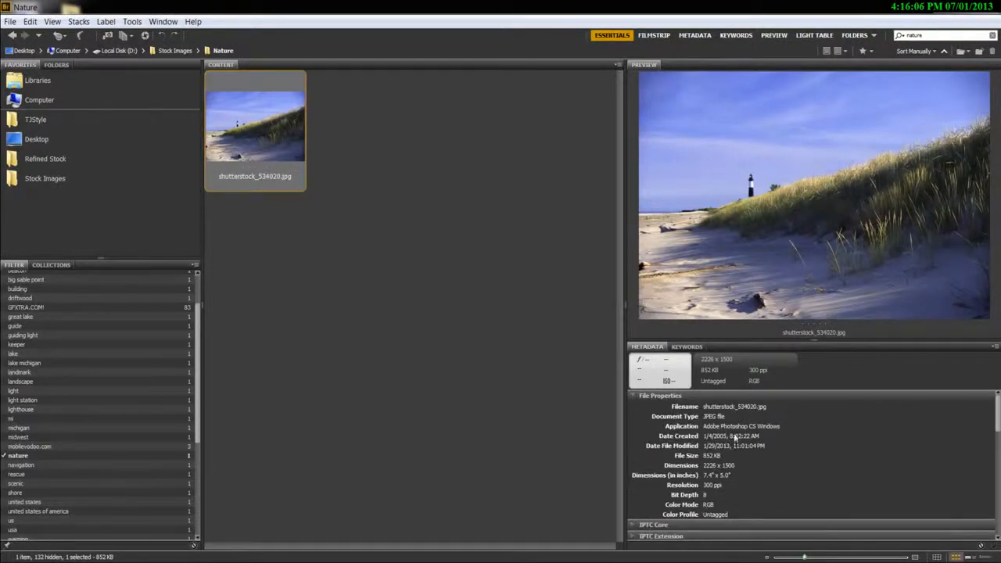
{"action": "scroll", "coordinate": [717, 491], "scroll_direction": "down", "scroll_amount": 3}
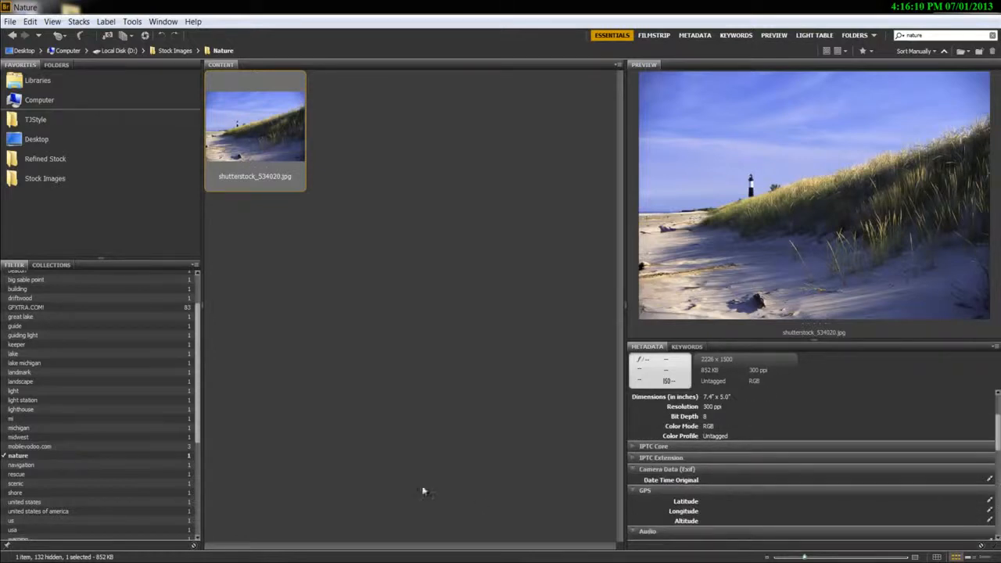
Review the keywords assigned to shutterstock_534020.jpg
{"action": "left_click", "coordinate": [686, 346]}
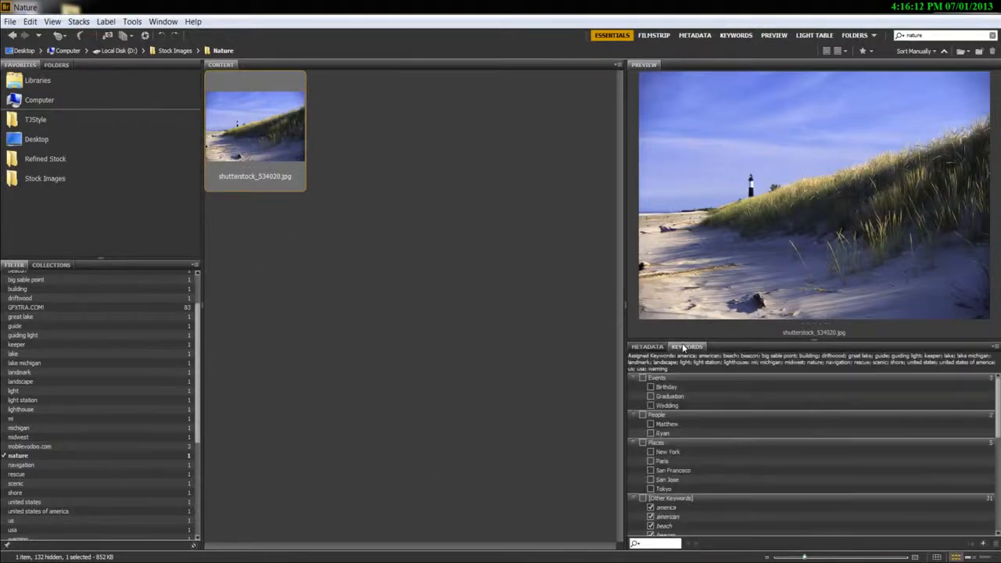
{"action": "scroll", "coordinate": [713, 461], "scroll_direction": "down", "scroll_amount": 2}
{"action": "scroll", "coordinate": [713, 456], "scroll_direction": "down", "scroll_amount": 5}
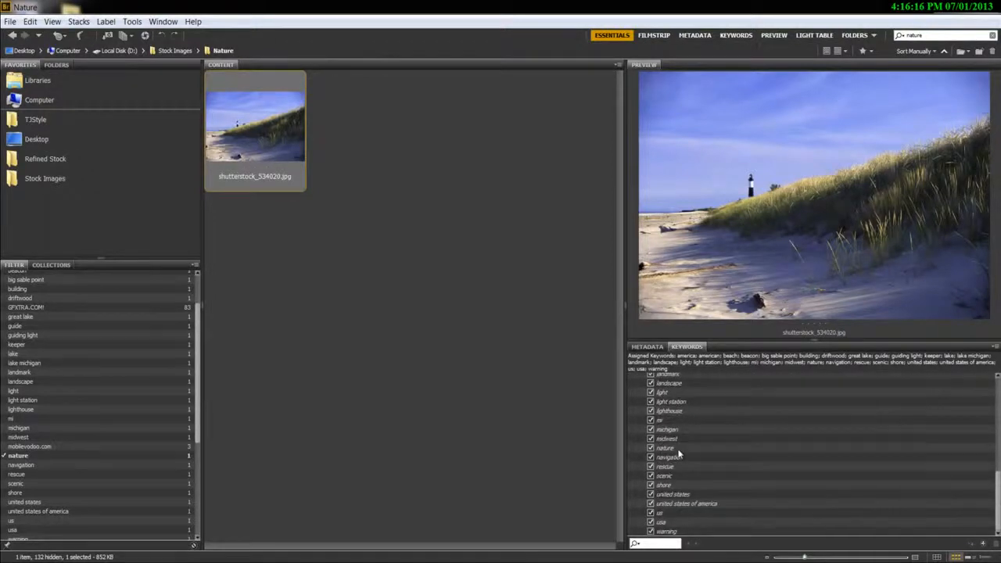
{"action": "scroll", "coordinate": [681, 455], "scroll_direction": "up", "scroll_amount": 1}
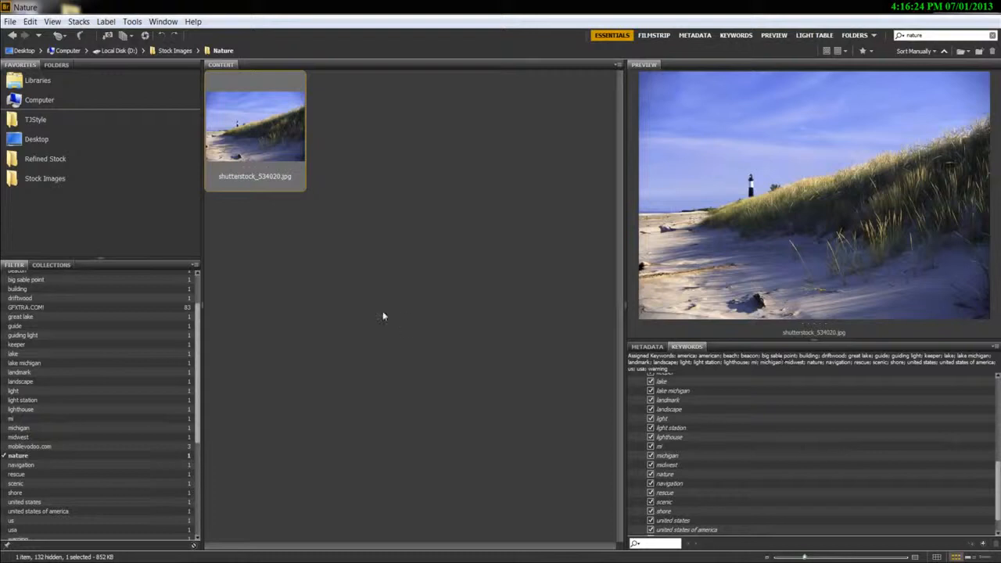
Replace the "nature" keyword filter with the GFXTRA.COM! keyword
{"action": "scroll", "coordinate": [37, 326], "scroll_direction": "up", "scroll_amount": 3}
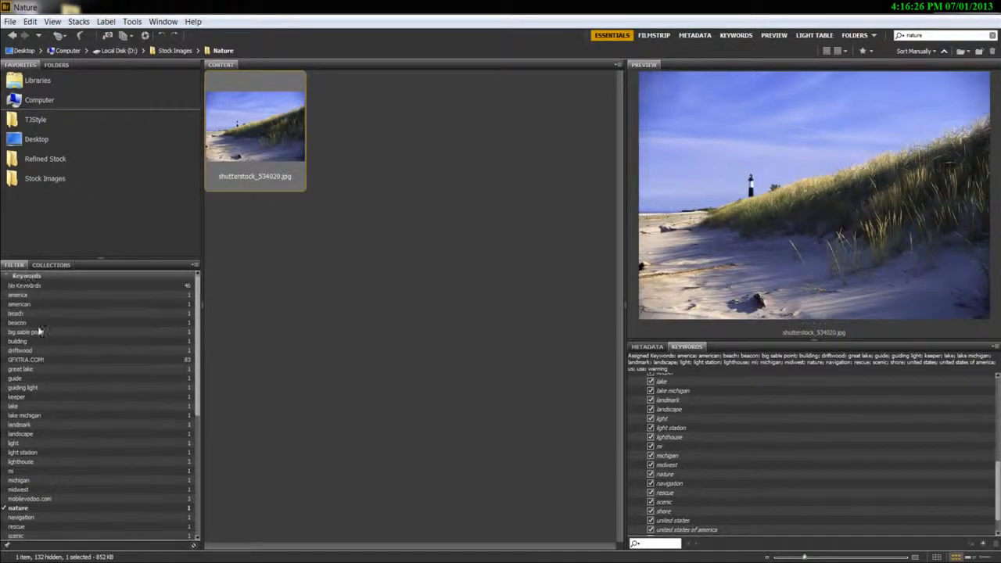
{"action": "scroll", "coordinate": [38, 359], "scroll_direction": "down", "scroll_amount": 3}
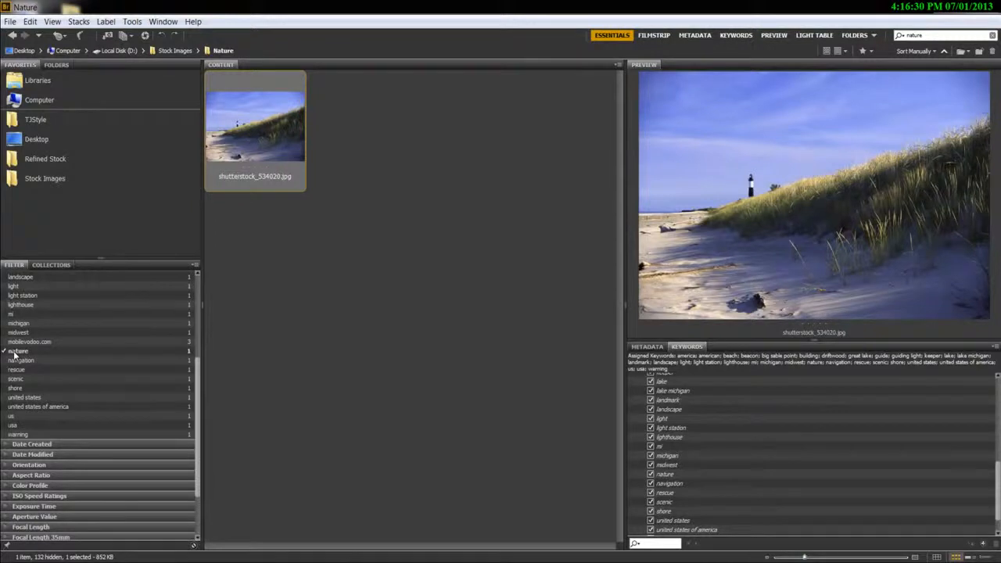
{"action": "left_click", "coordinate": [16, 350]}
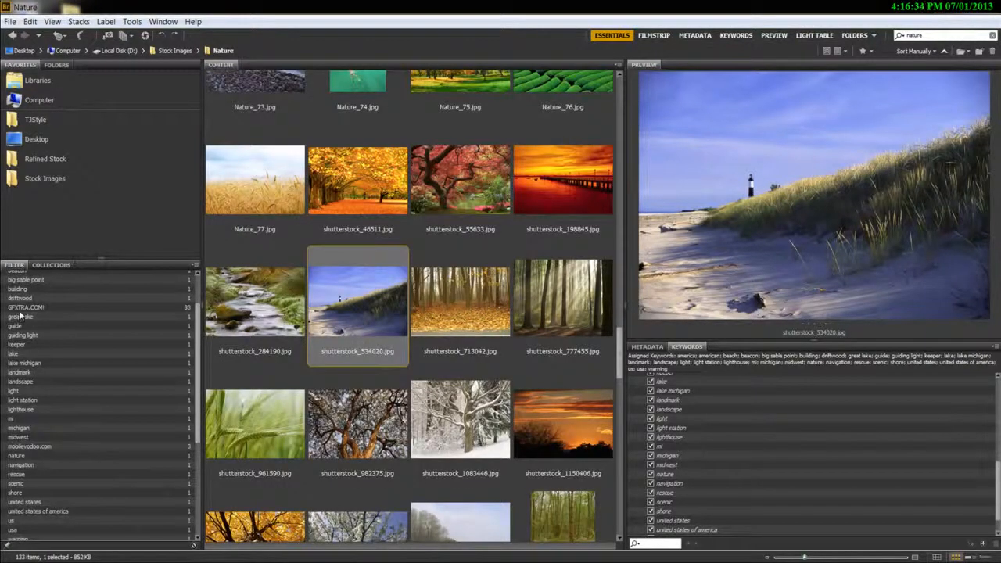
{"action": "left_click", "coordinate": [20, 309]}
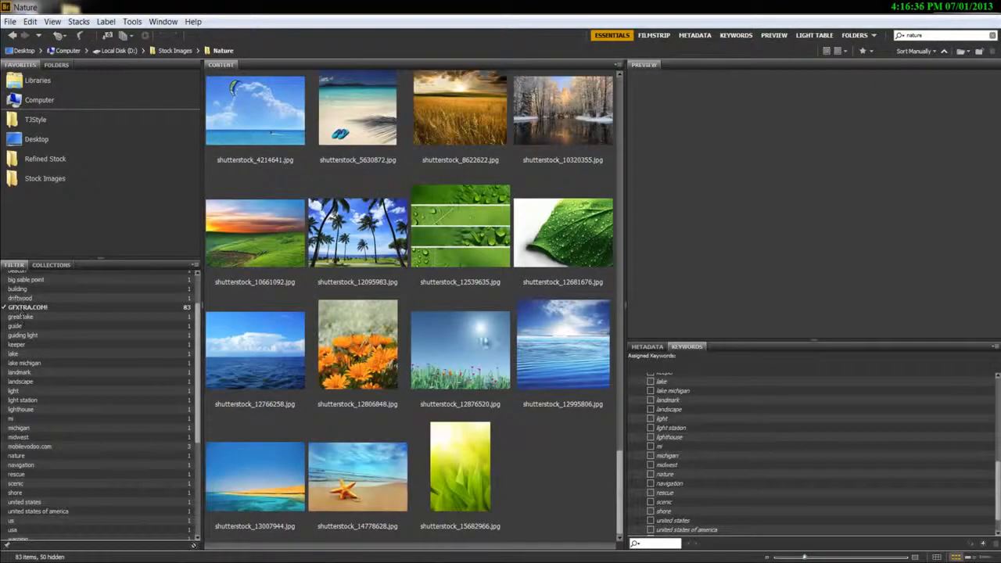
Preview Nature_74.jpg, shutterstock_198845.jpg, shutterstock_1807928.jpg and shutterstock_1810182.jpg, and widen the preview area
{"action": "scroll", "coordinate": [541, 274], "scroll_direction": "up", "scroll_amount": 3}
{"action": "left_click", "coordinate": [442, 225]}
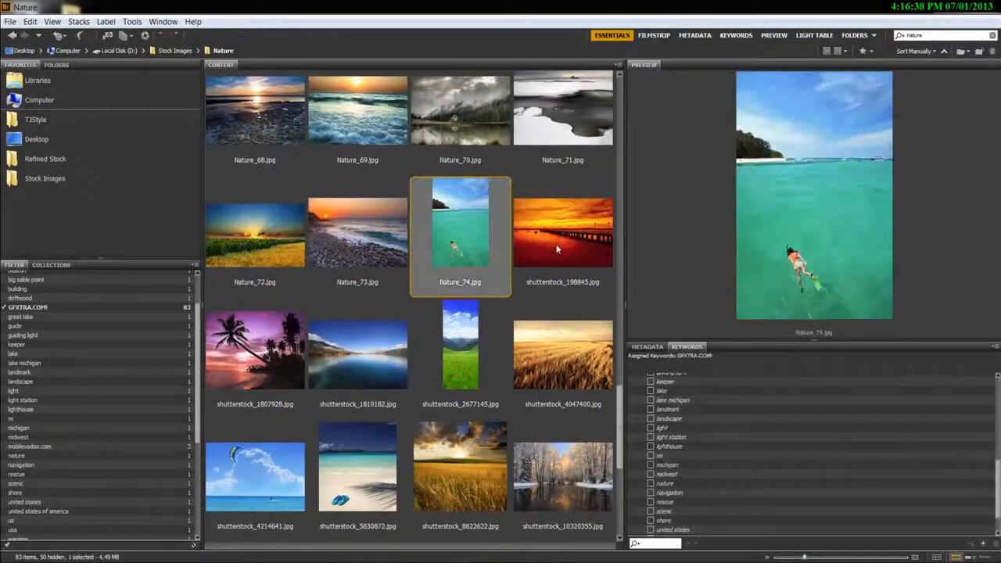
{"action": "left_click", "coordinate": [529, 290]}
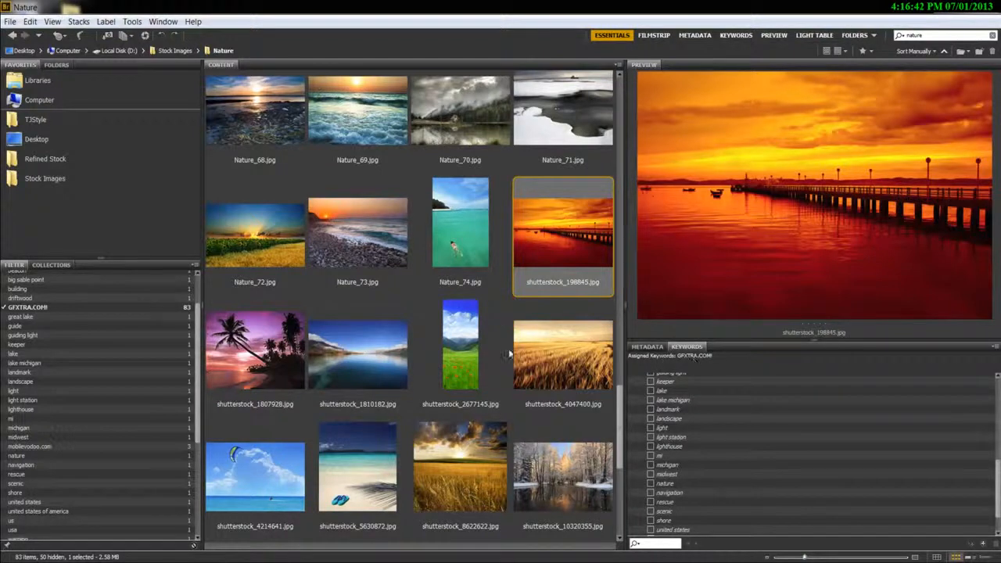
{"action": "left_click", "coordinate": [274, 348]}
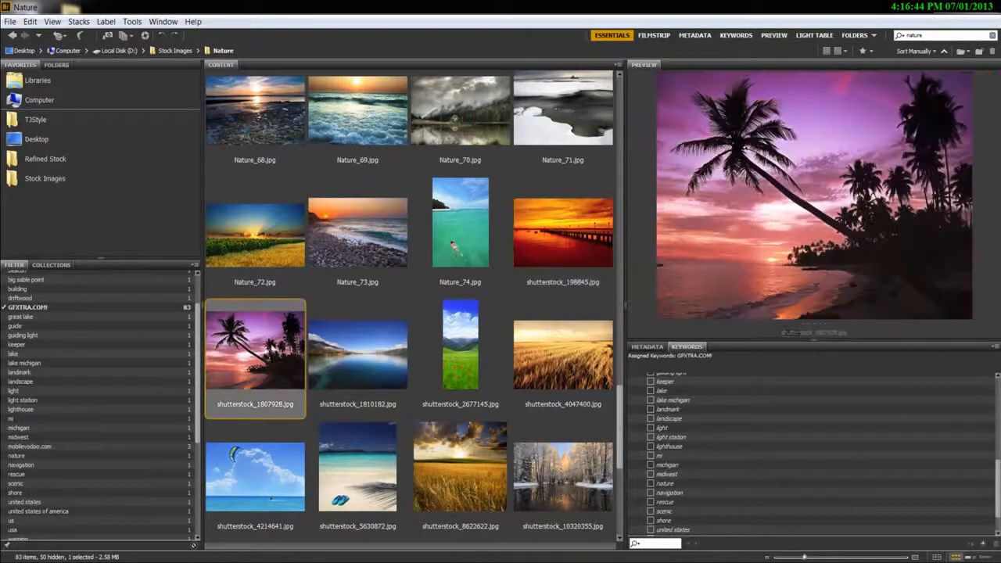
{"action": "left_click", "coordinate": [340, 360]}
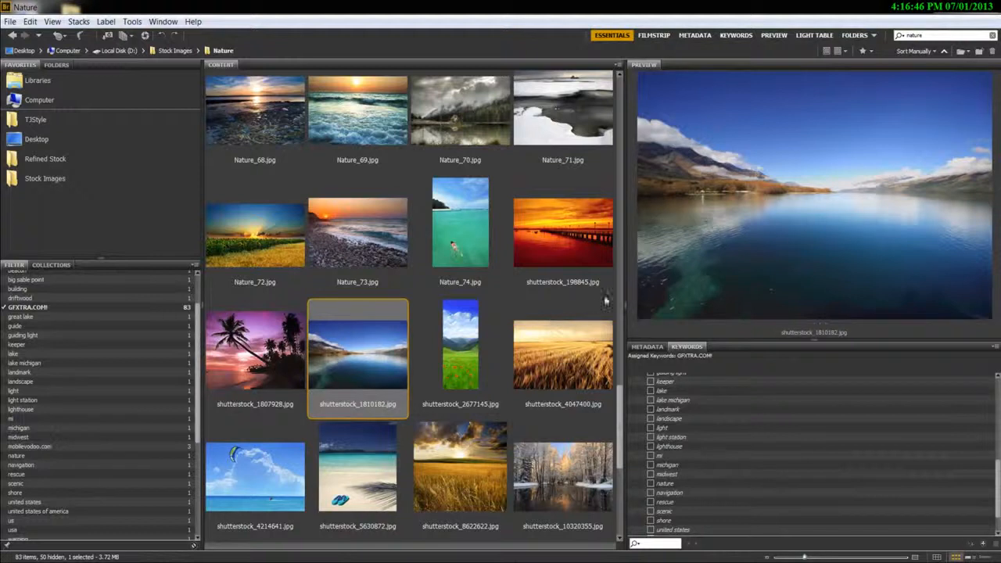
{"action": "left_click_drag", "start_coordinate": [623, 281], "coordinate": [584, 275]}
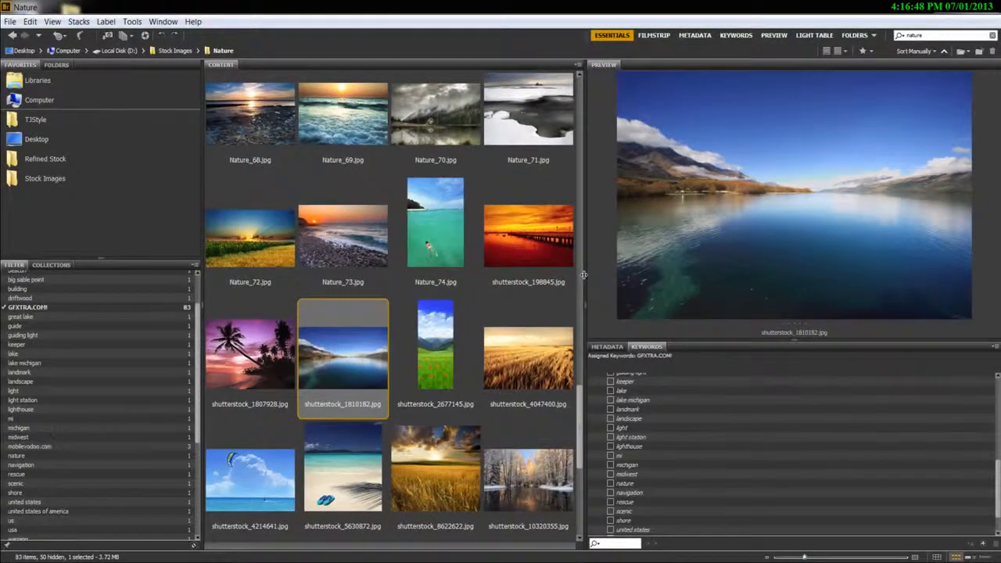
Assign the Places keyword New York to shutterstock_1810182.jpg
{"action": "scroll", "coordinate": [660, 383], "scroll_direction": "up", "scroll_amount": 10}
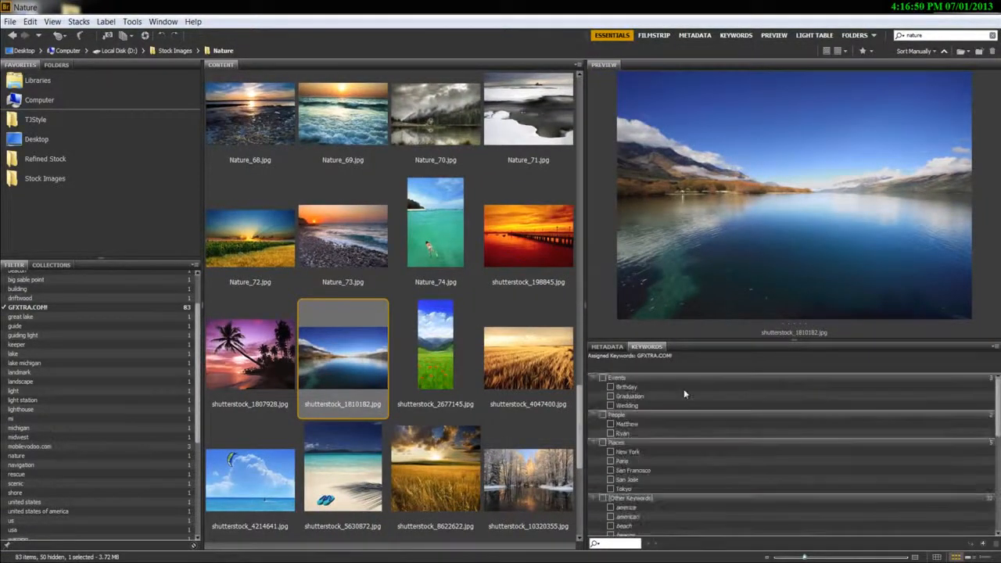
{"action": "left_click", "coordinate": [612, 415]}
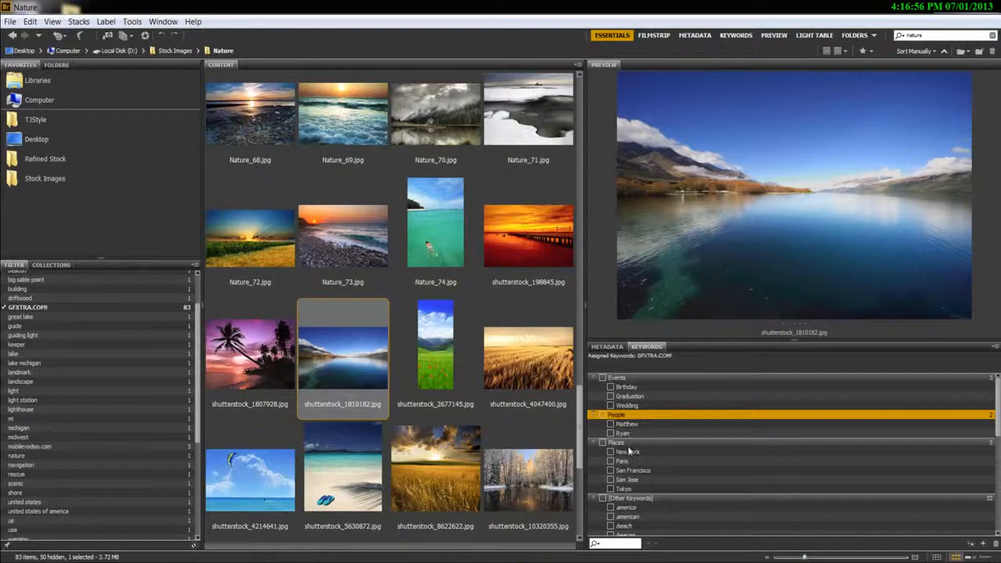
{"action": "left_click", "coordinate": [617, 444]}
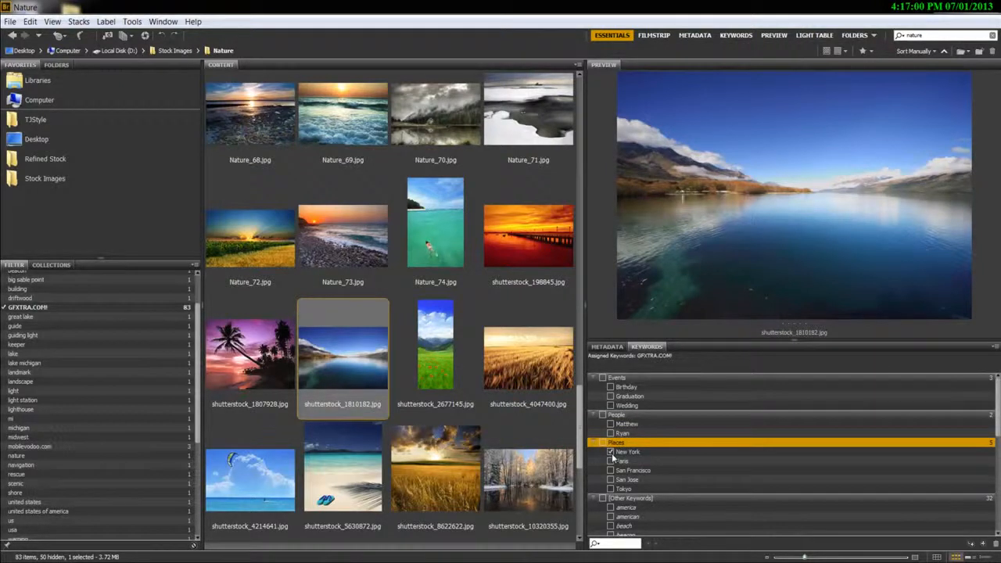
{"action": "left_click", "coordinate": [611, 452]}
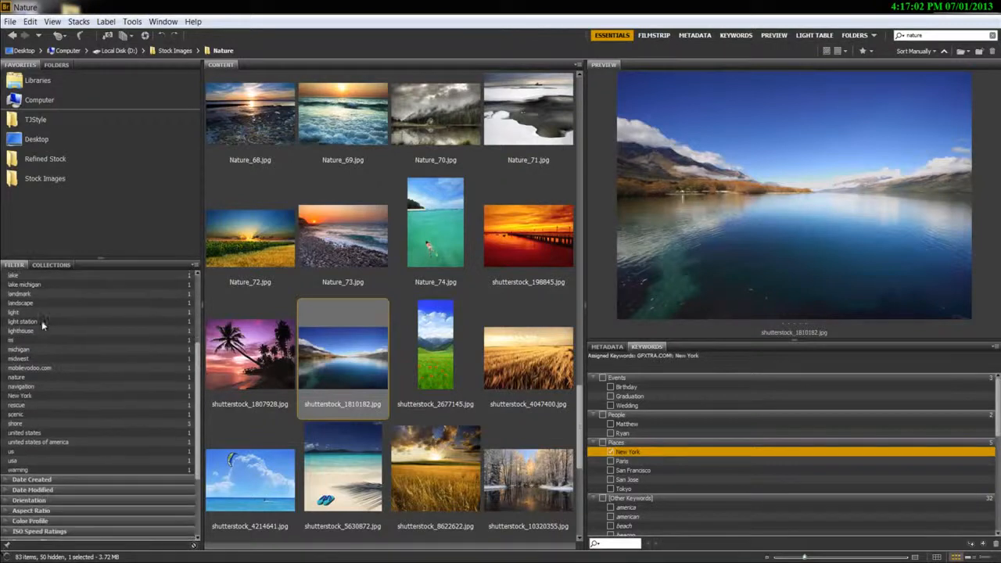
Filter the images by the New York keyword only, removing the GFXTRA.COM! filter
{"action": "left_click", "coordinate": [21, 397]}
{"action": "scroll", "coordinate": [11, 359], "scroll_direction": "up", "scroll_amount": 5}
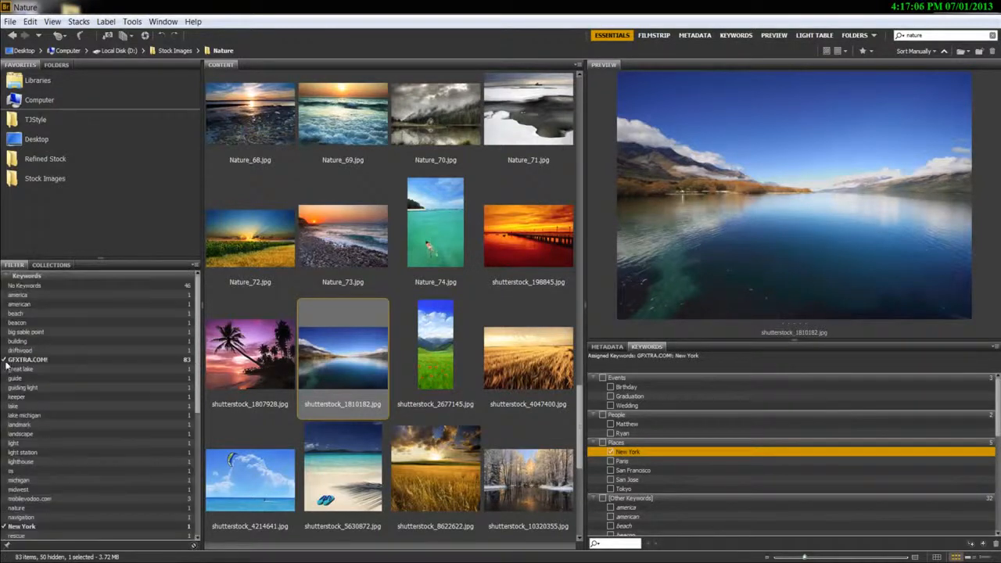
{"action": "left_click", "coordinate": [6, 361]}
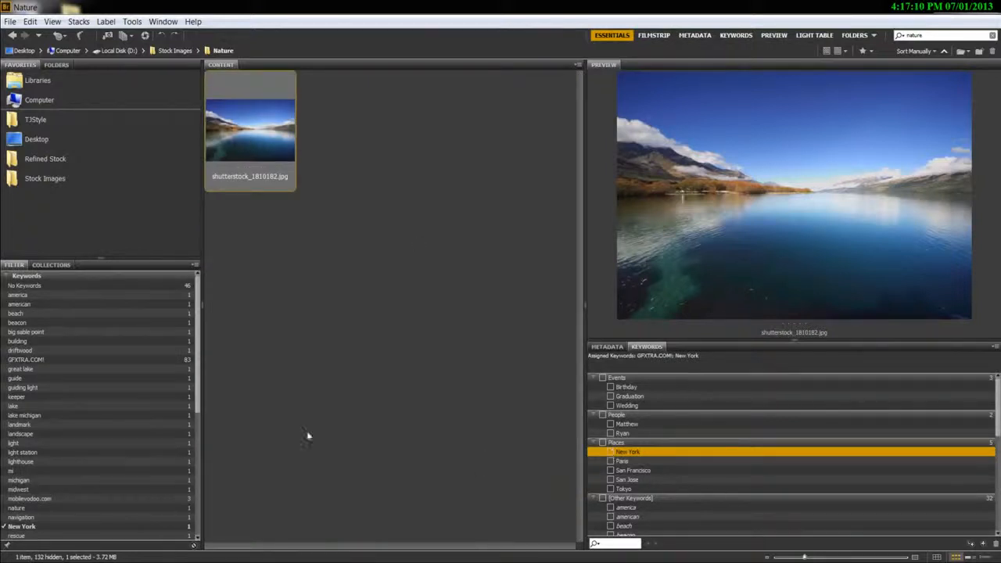
Filter the images by the mobilevodoo.com keyword only and magnify the tree branches in the preview of shutterstock_14686753.jpg
{"action": "scroll", "coordinate": [117, 456], "scroll_direction": "down", "scroll_amount": 2}
{"action": "left_click", "coordinate": [22, 474]}
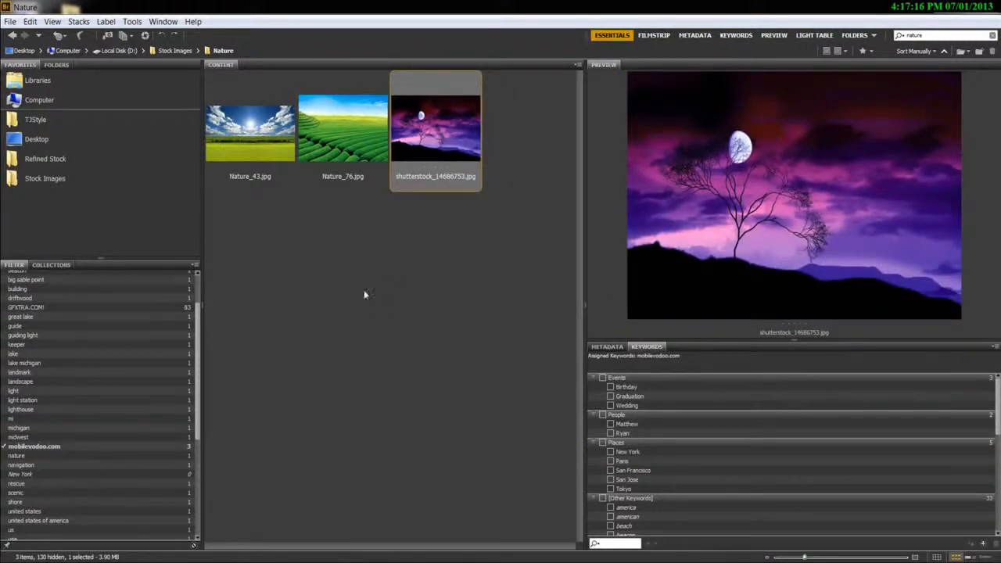
{"action": "left_click", "coordinate": [771, 223]}
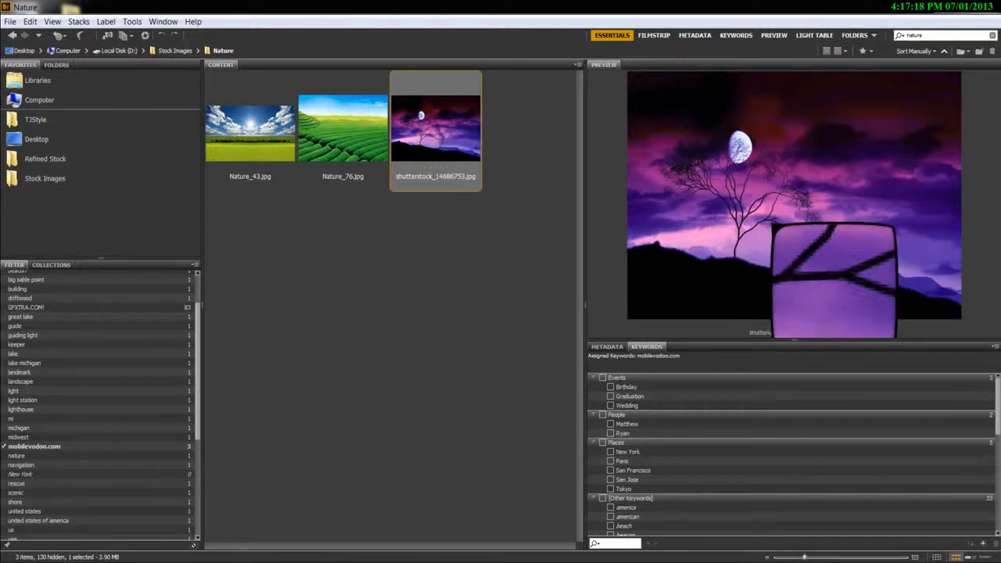
{"action": "left_click", "coordinate": [761, 220]}
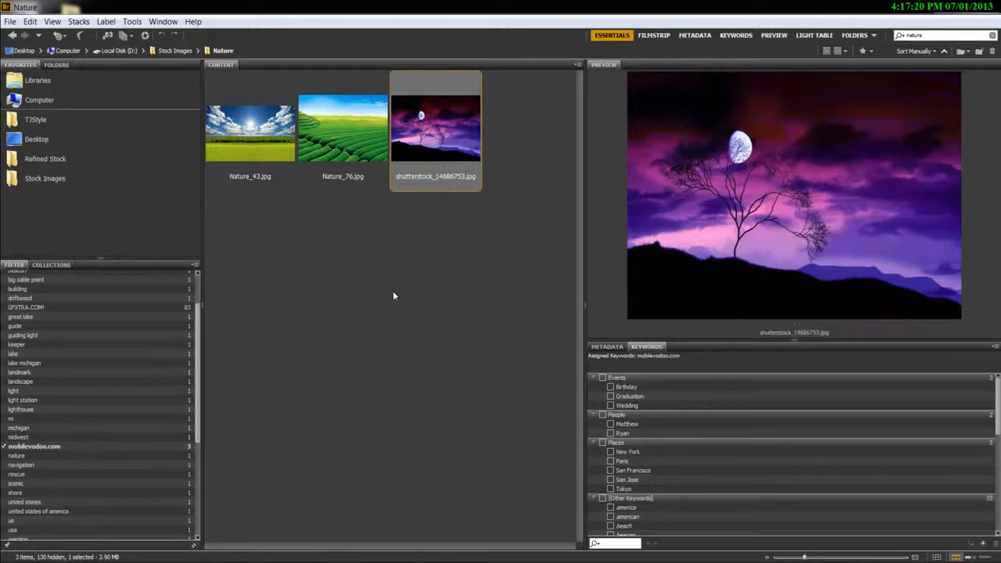
{"action": "left_click", "coordinate": [97, 27]}
{"action": "left_click", "coordinate": [453, 2]}
{"action": "left_click", "coordinate": [457, 562]}
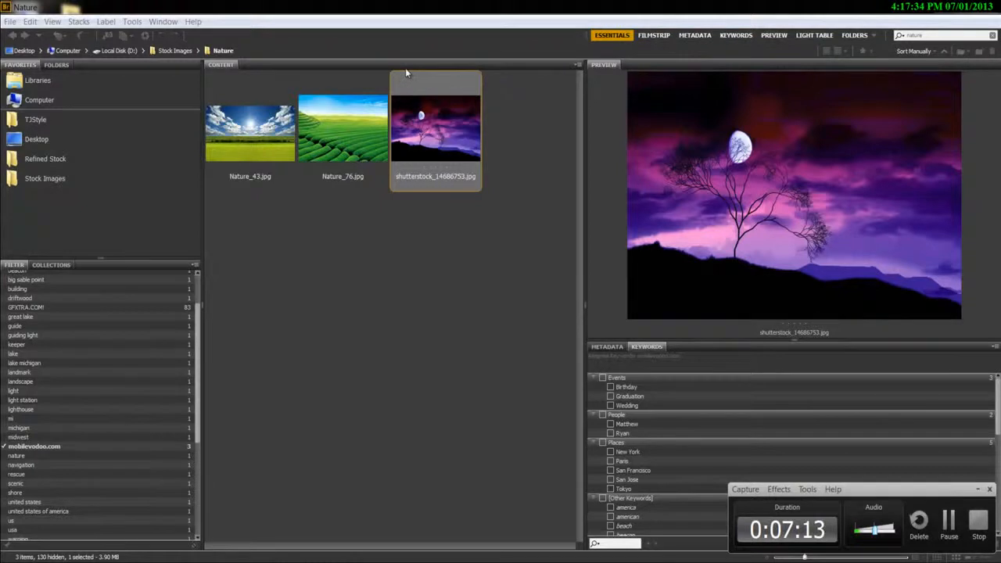
View the Filmstrip, Metadata and Keywords workspaces, and return to the Essentials workspace
{"action": "left_click", "coordinate": [665, 35]}
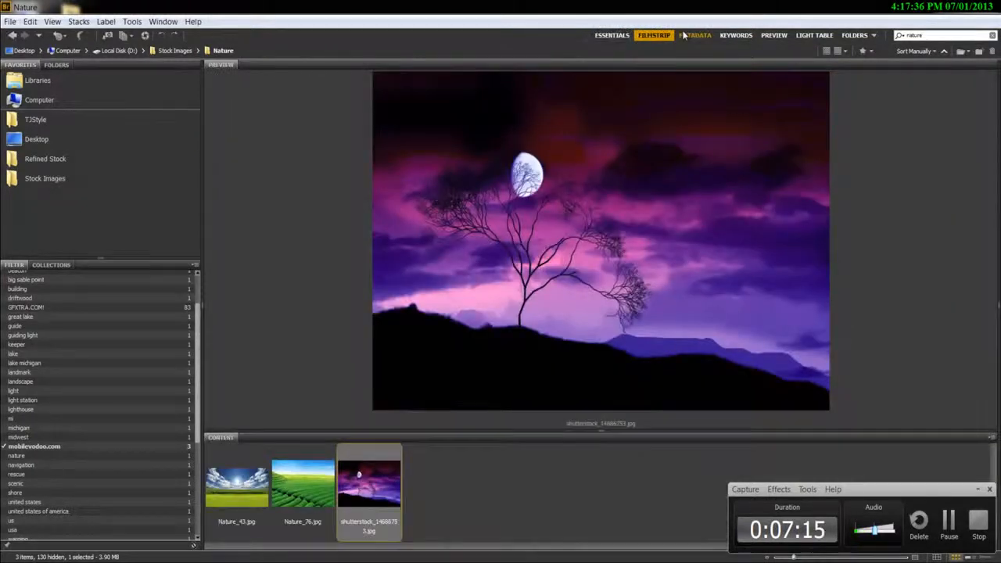
{"action": "left_click", "coordinate": [677, 35]}
{"action": "left_click", "coordinate": [735, 35]}
{"action": "left_click", "coordinate": [612, 35]}
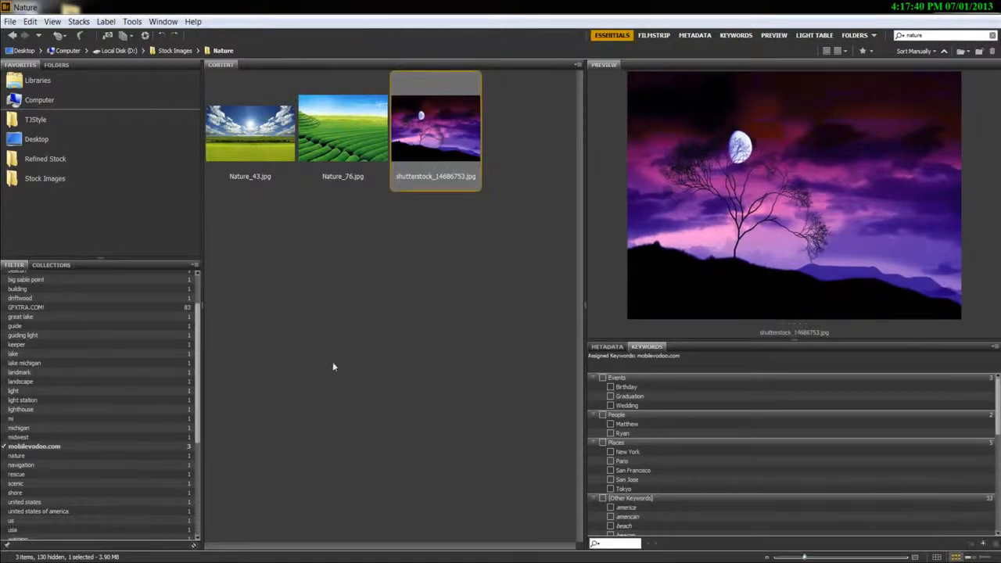
Remove the mobilevodoo.com keyword filter and collapse the Keywords and Camera Raw filter categories
{"action": "scroll", "coordinate": [109, 328], "scroll_direction": "up", "scroll_amount": 3}
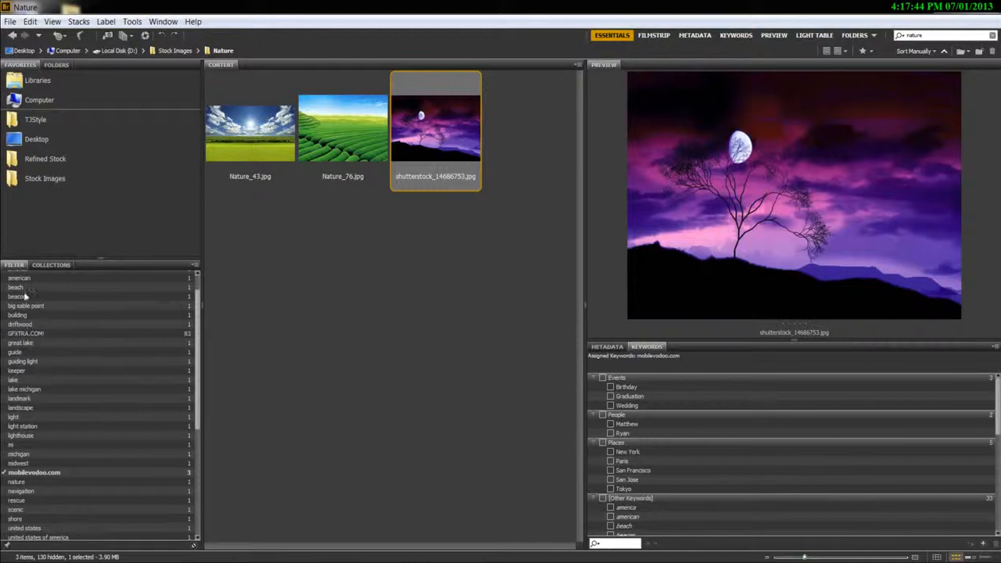
{"action": "scroll", "coordinate": [26, 296], "scroll_direction": "up", "scroll_amount": 3}
{"action": "left_click", "coordinate": [4, 500]}
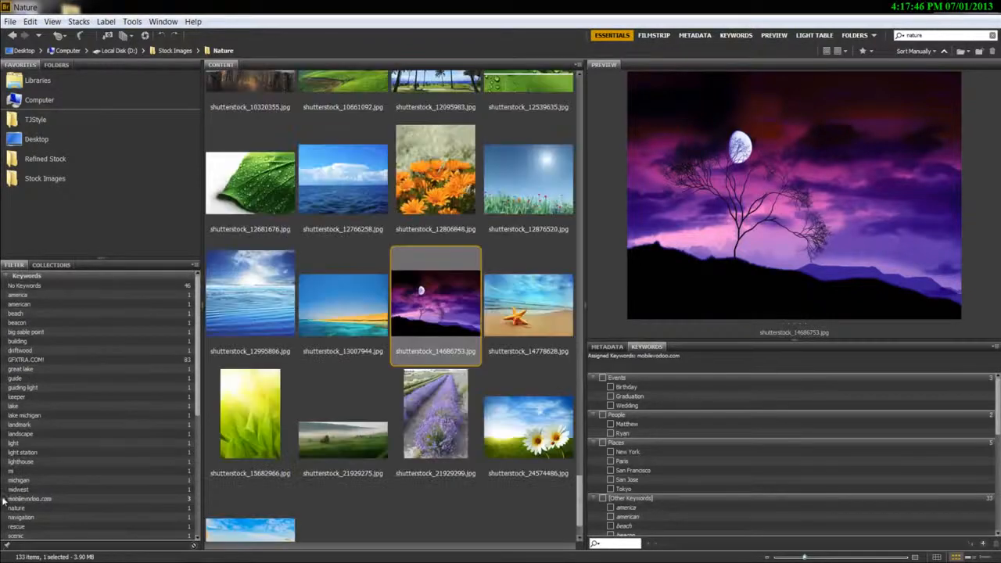
{"action": "left_click", "coordinate": [8, 276]}
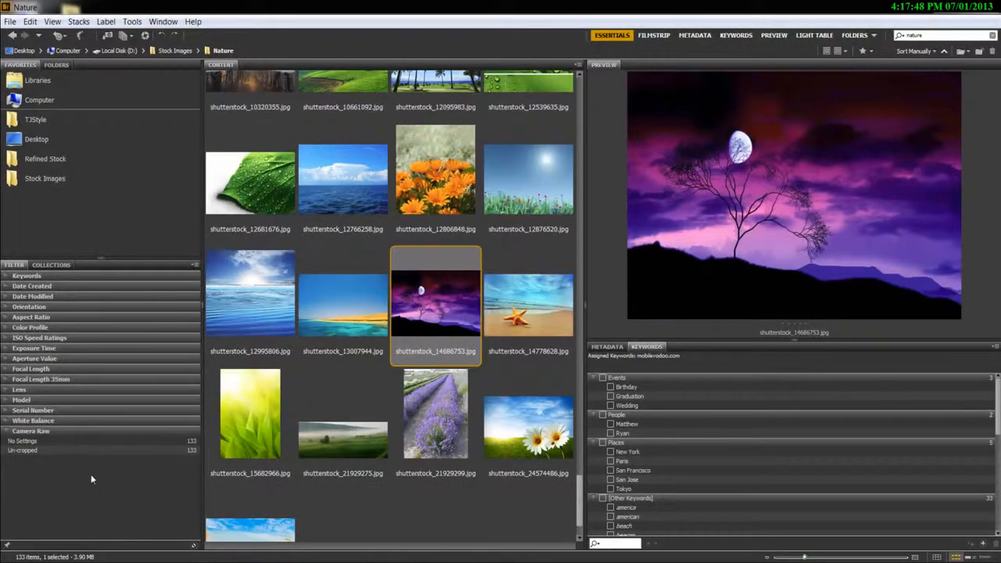
{"action": "left_click", "coordinate": [9, 433]}
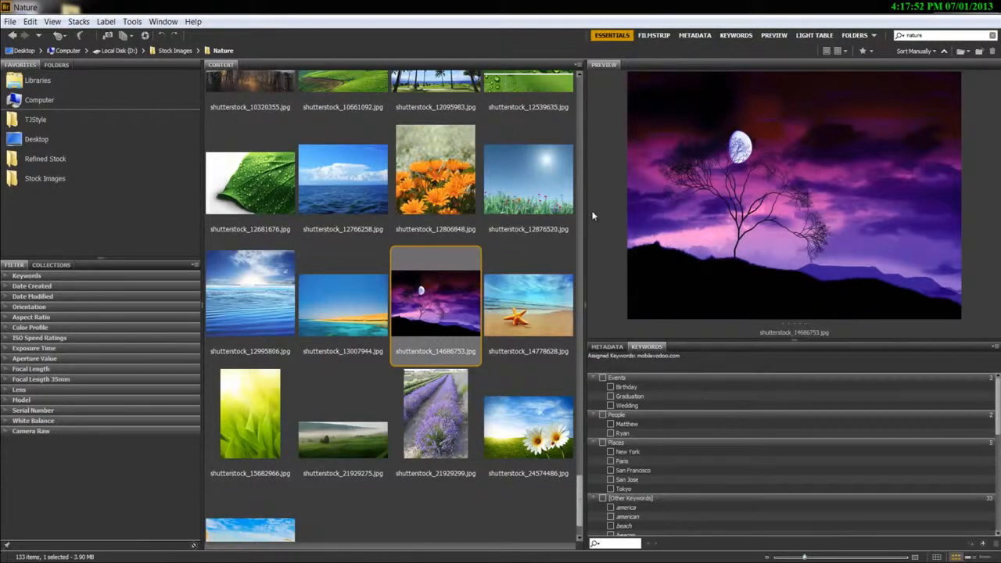
Collapse the Metadata and Keywords panels beneath the preview, and adjust the preview width so four thumbnails fit per row
{"action": "left_click_drag", "start_coordinate": [588, 204], "coordinate": [541, 230]}
{"action": "left_click_drag", "start_coordinate": [769, 339], "coordinate": [748, 431]}
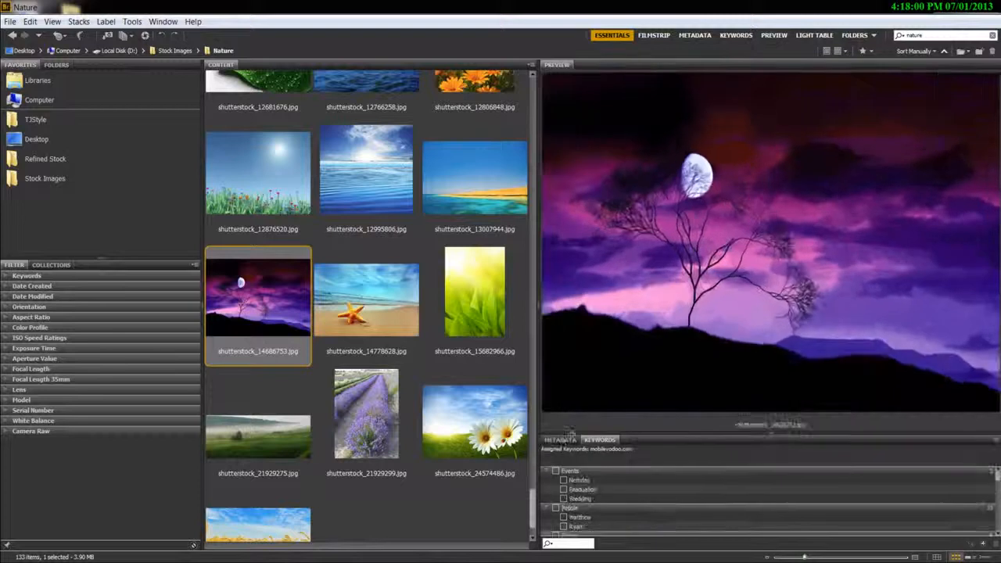
{"action": "double_click", "coordinate": [595, 440]}
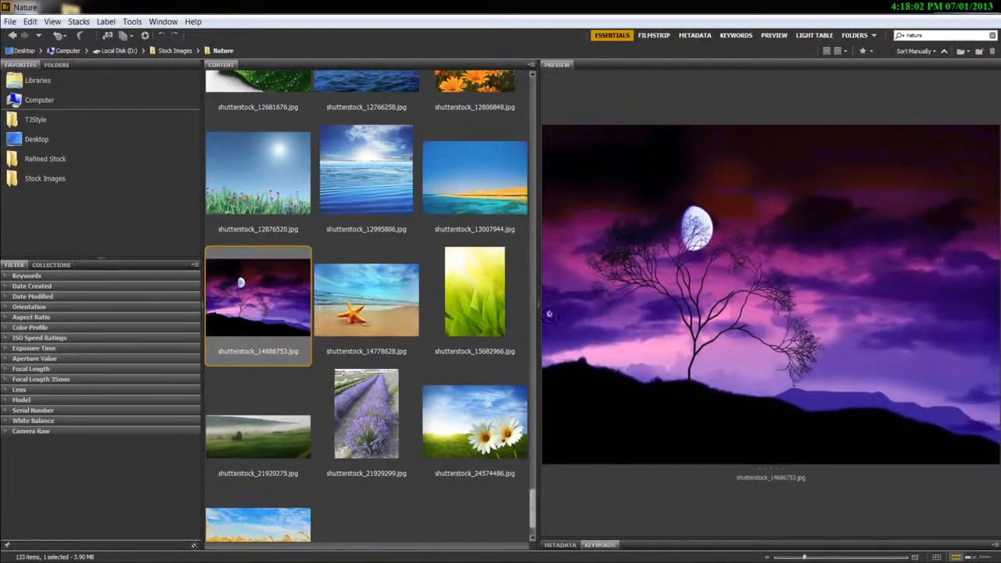
{"action": "left_click_drag", "start_coordinate": [538, 291], "coordinate": [612, 292]}
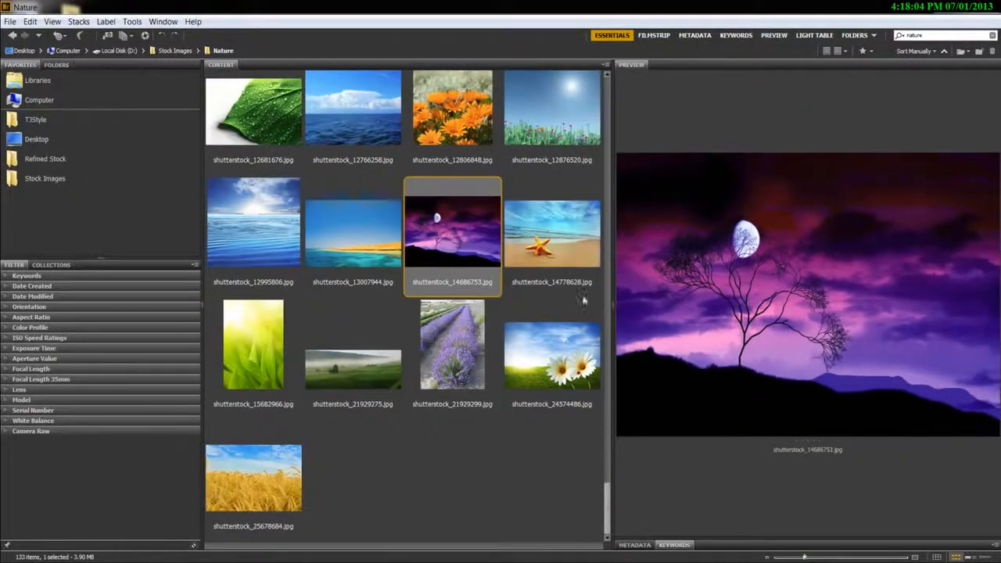
Deselect all images and slightly reduce the thumbnail size
{"action": "left_click", "coordinate": [457, 381]}
{"action": "left_click", "coordinate": [469, 477]}
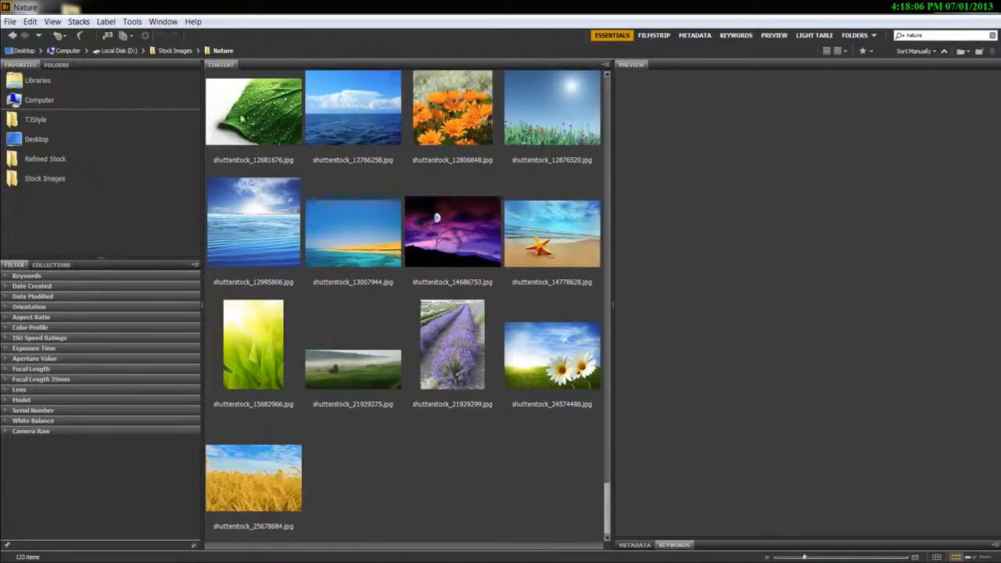
{"action": "scroll", "coordinate": [394, 158], "scroll_direction": "up", "scroll_amount": 2}
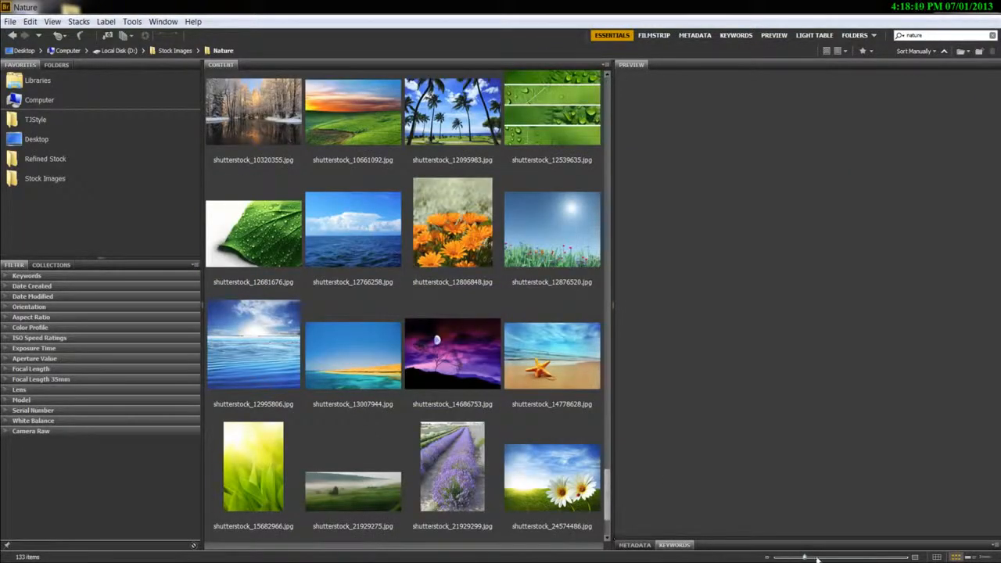
{"action": "mouse_move", "coordinate": [805, 558]}
{"action": "left_mouse_down"}
{"action": "mouse_move", "coordinate": [863, 558]}
{"action": "mouse_move", "coordinate": [774, 558]}
{"action": "mouse_move", "coordinate": [837, 558]}
{"action": "mouse_move", "coordinate": [802, 555]}
{"action": "left_mouse_up"}
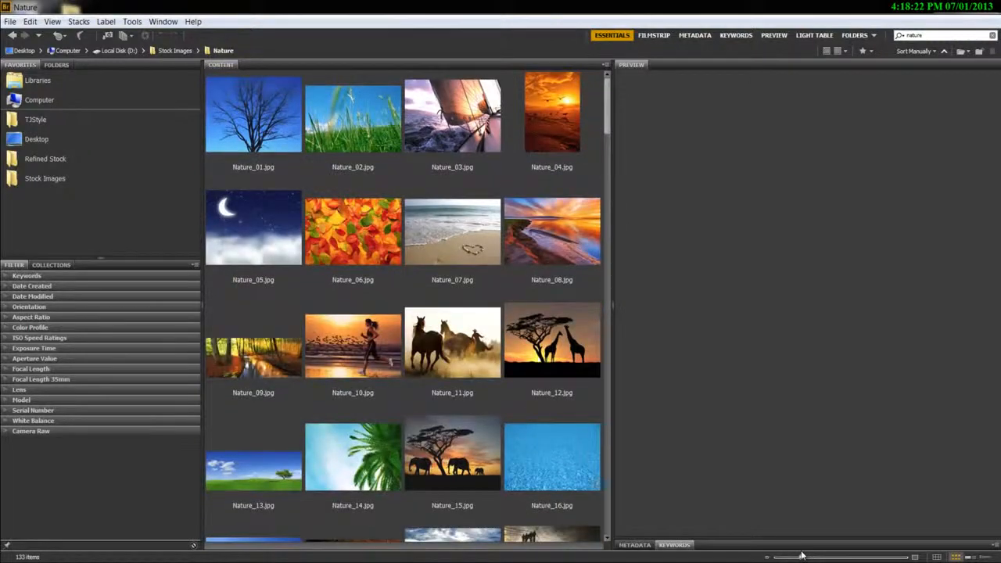
View the Folders workspace and the list of workspace options, and return to the Essentials workspace
{"action": "left_click", "coordinate": [855, 35]}
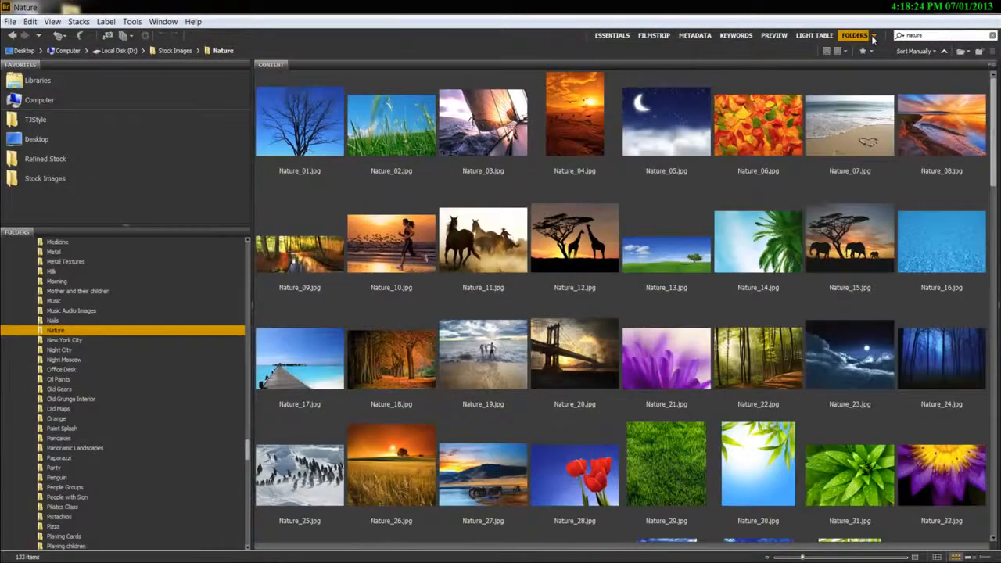
{"action": "left_click", "coordinate": [873, 35]}
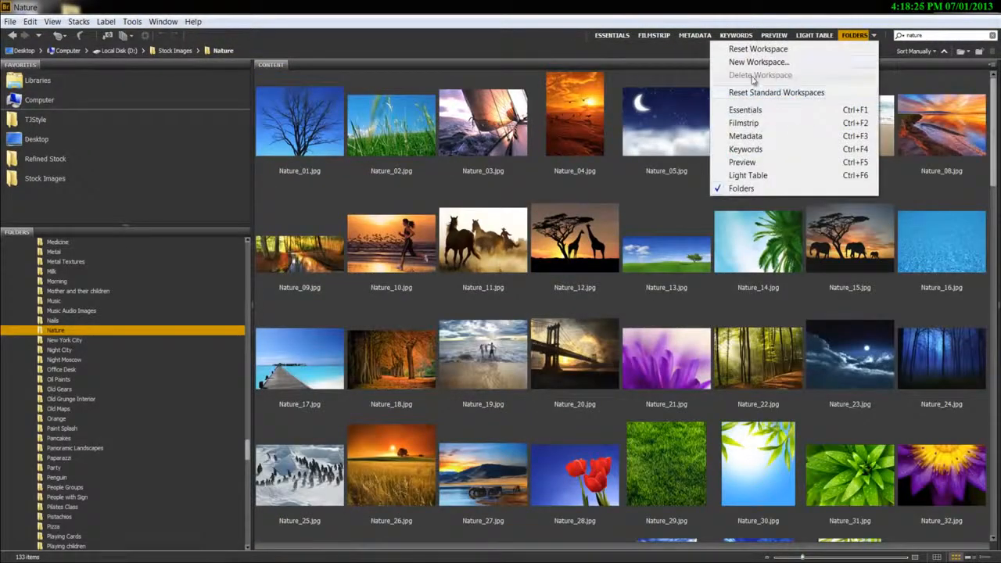
{"action": "left_click", "coordinate": [629, 36]}
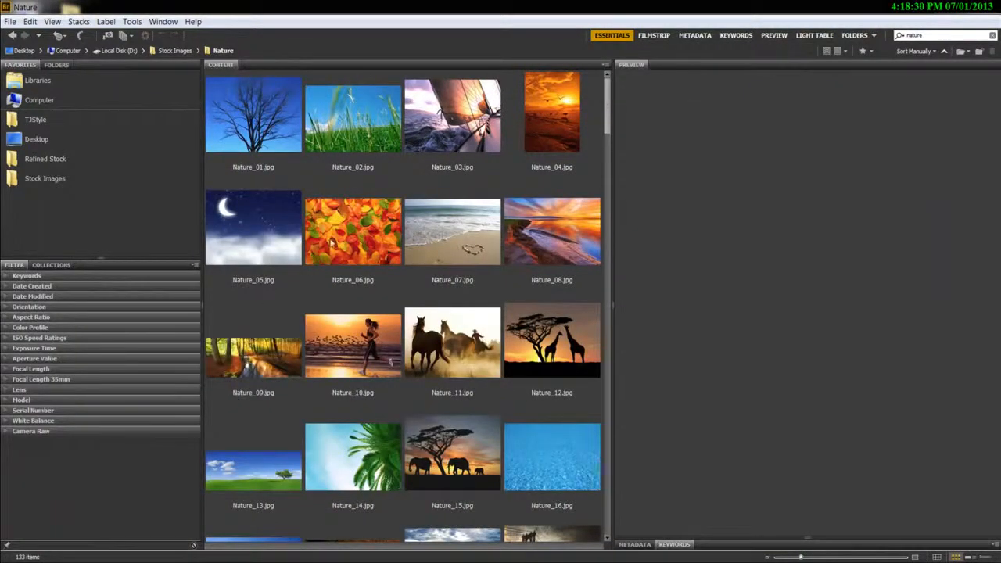
Widen the content area to five thumbnails per row and preview Nature_03.jpg, Nature_13.jpg, Nature_14.jpg, Nature_15.jpg and Nature_10.jpg
{"action": "left_click", "coordinate": [459, 141]}
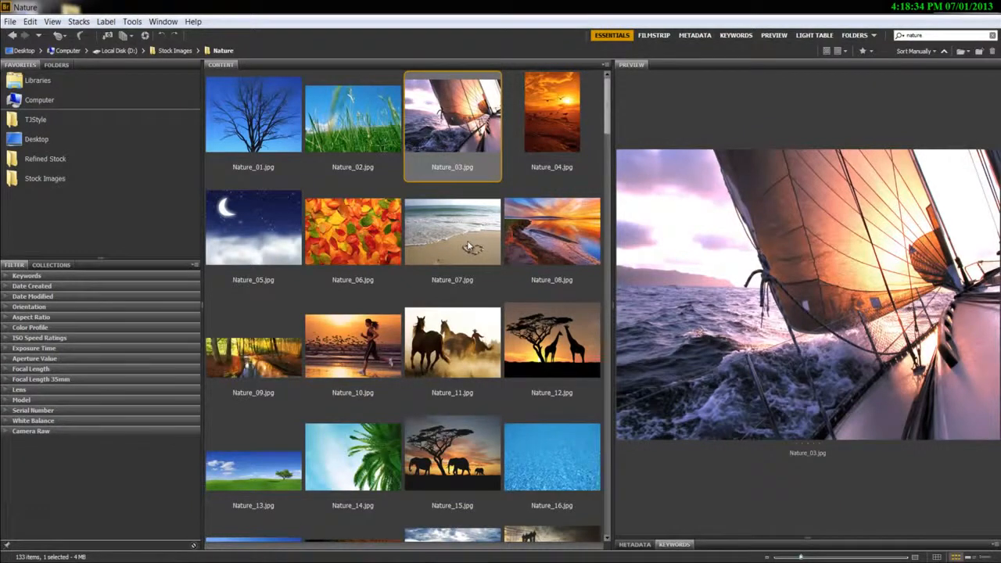
{"action": "left_click_drag", "start_coordinate": [610, 269], "coordinate": [671, 272]}
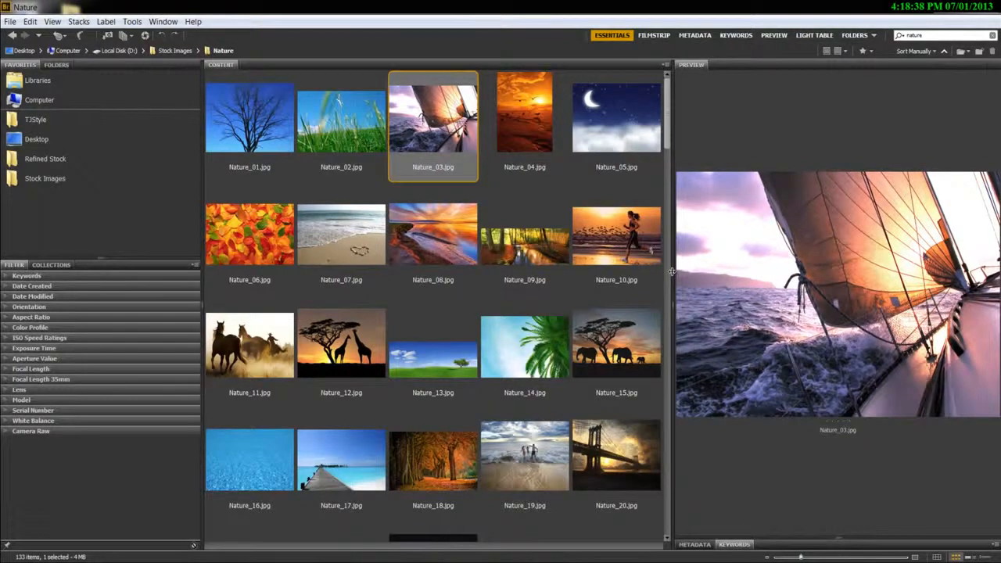
{"action": "left_click", "coordinate": [617, 249]}
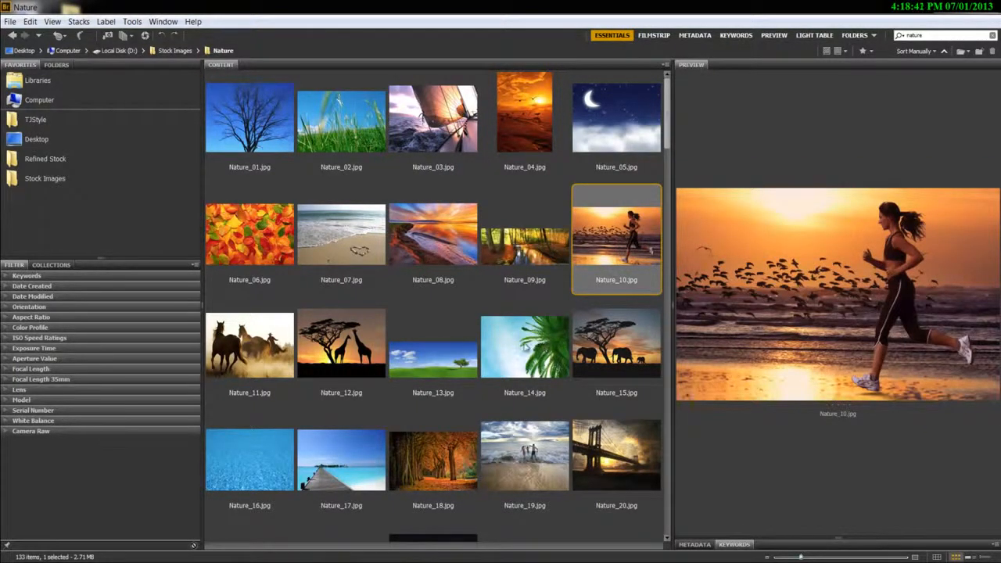
{"action": "left_click", "coordinate": [450, 343]}
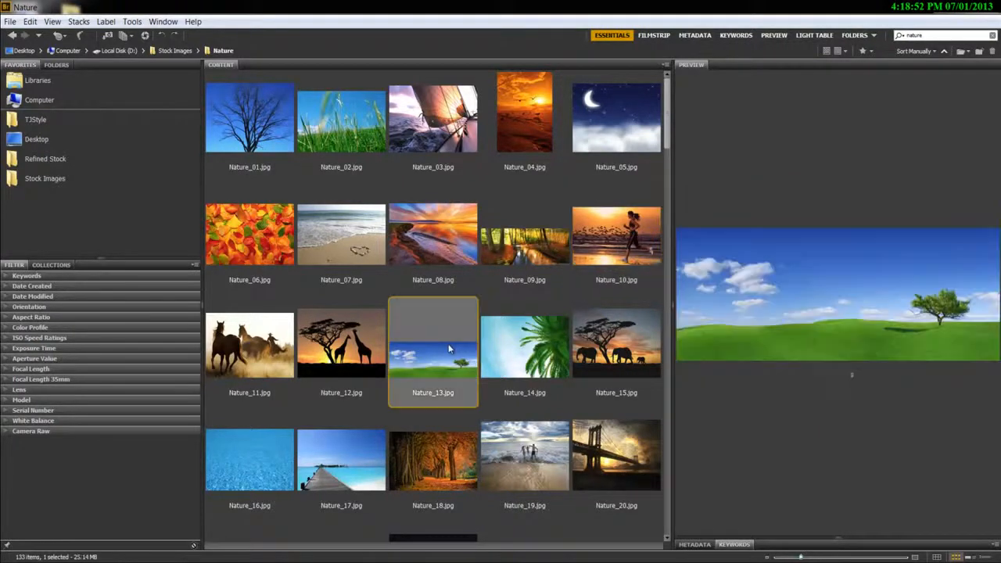
{"action": "left_click", "coordinate": [492, 333]}
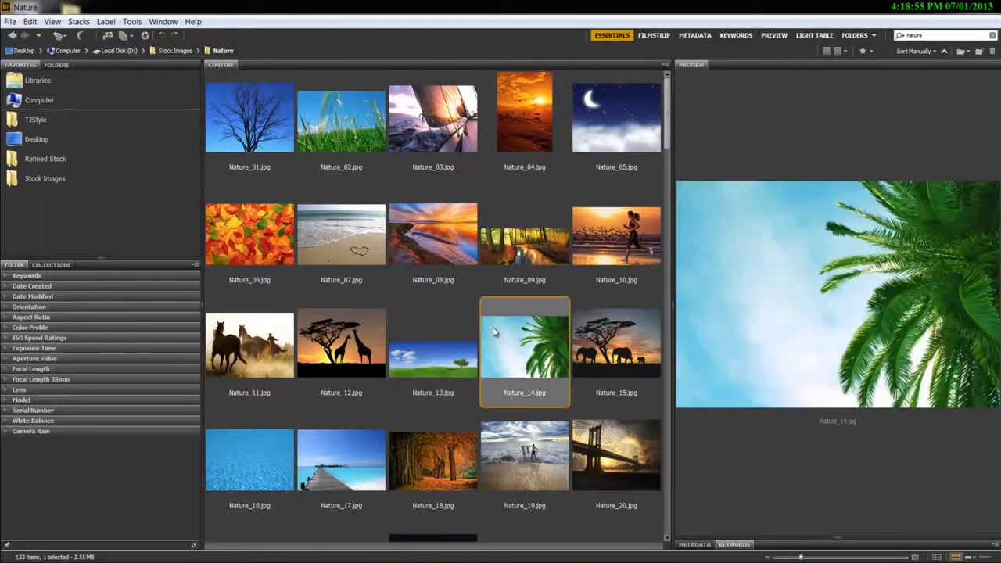
{"action": "left_click", "coordinate": [609, 345]}
{"action": "left_click", "coordinate": [593, 228]}
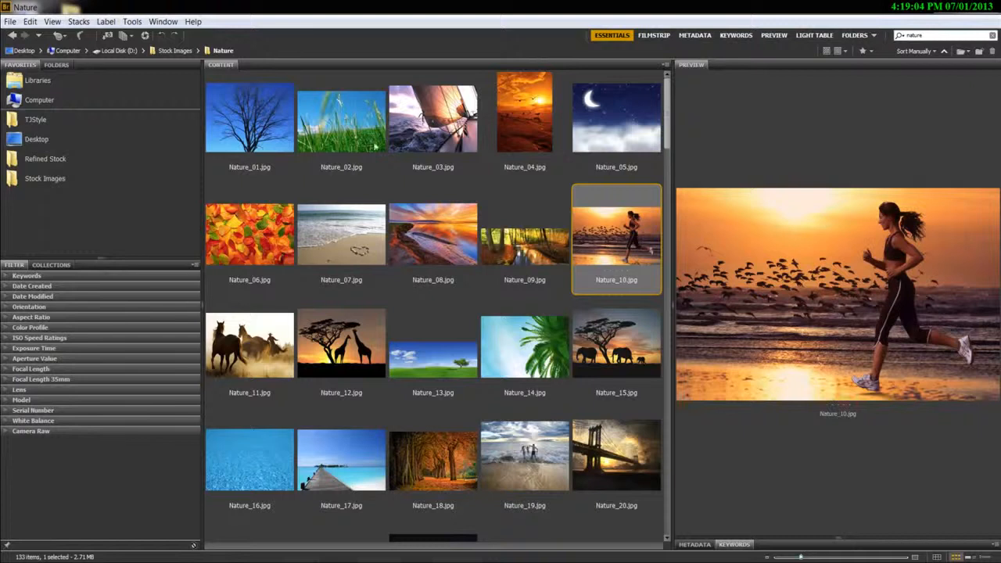
Enlarge the thumbnails to two per row and widen the content area by narrowing the preview
{"action": "scroll", "coordinate": [543, 242], "scroll_direction": "down", "scroll_amount": 1}
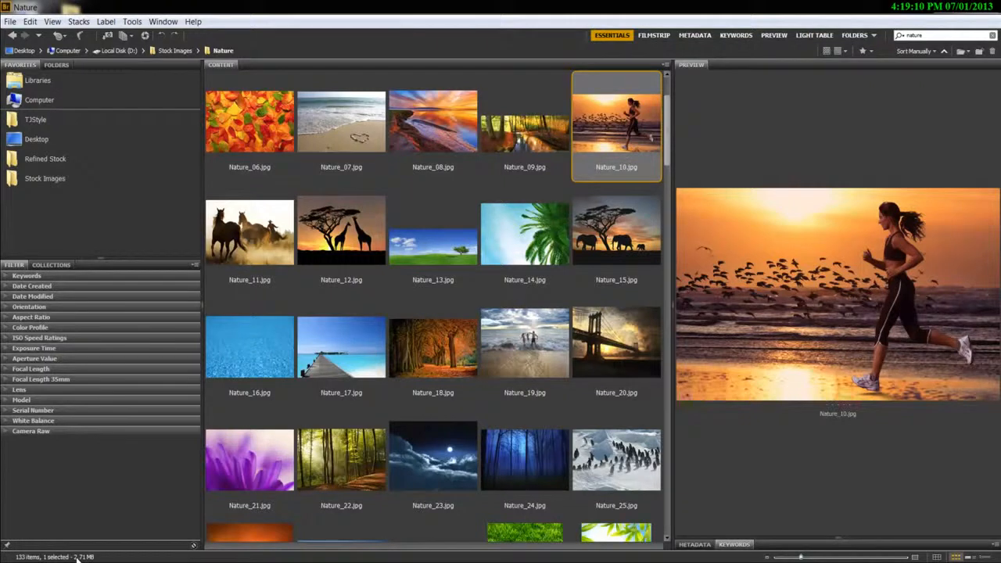
{"action": "scroll", "coordinate": [632, 195], "scroll_direction": "up", "scroll_amount": 1}
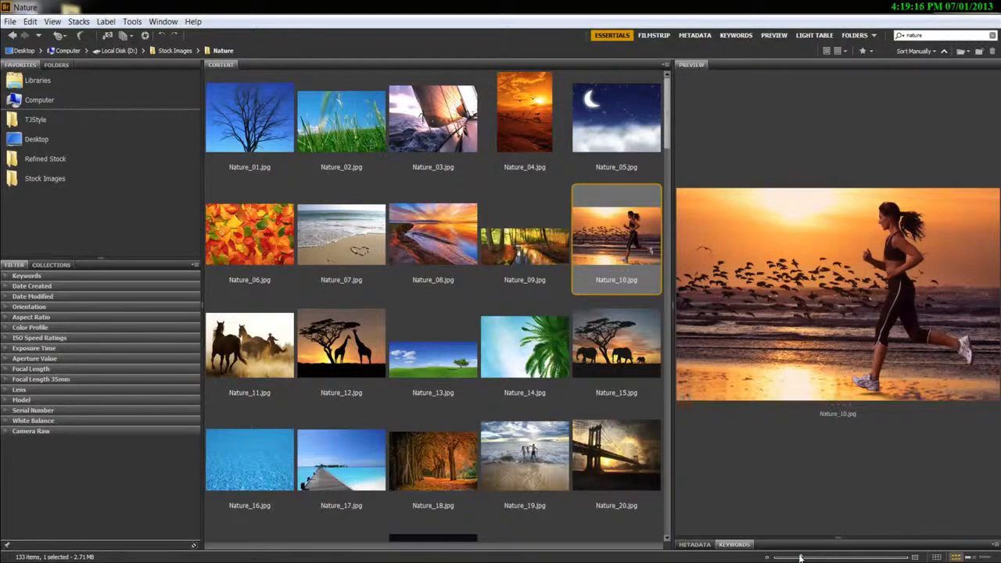
{"action": "left_click_drag", "start_coordinate": [800, 557], "coordinate": [845, 559]}
{"action": "scroll", "coordinate": [344, 262], "scroll_direction": "up", "scroll_amount": 2}
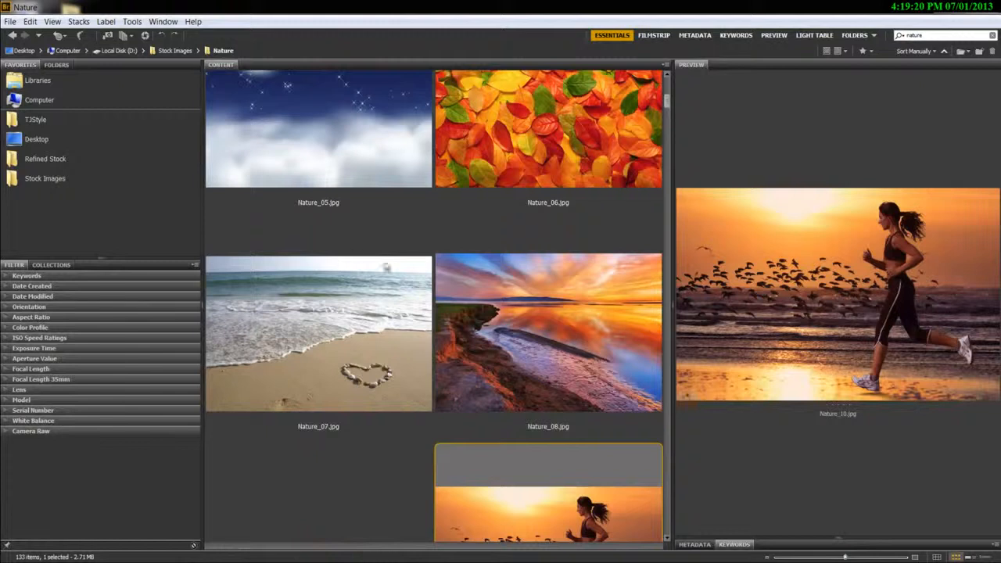
{"action": "scroll", "coordinate": [339, 420], "scroll_direction": "down", "scroll_amount": 2}
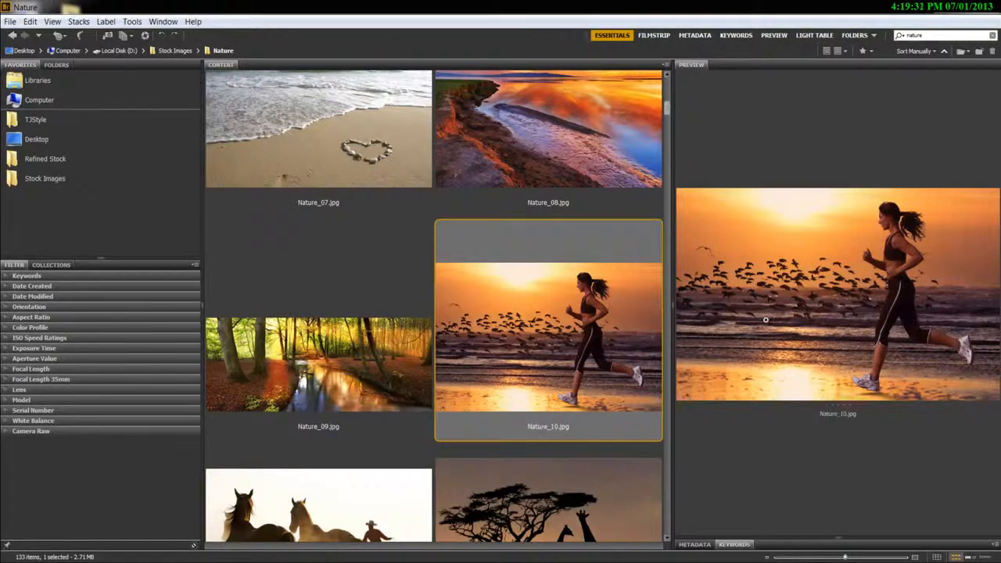
{"action": "left_click_drag", "start_coordinate": [671, 309], "coordinate": [729, 309]}
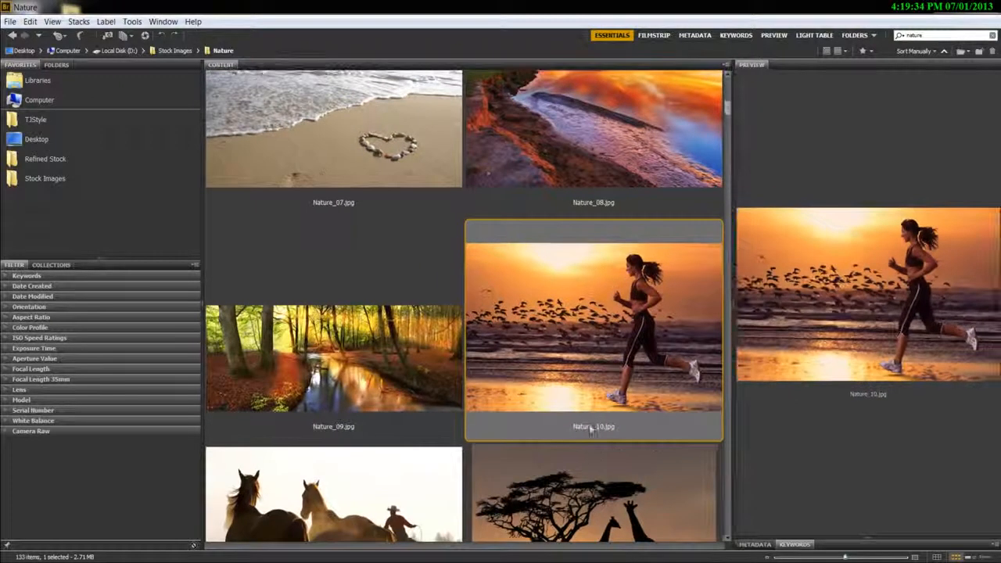
Rate Nature_10.jpg five stars and filter the images by the five-star rating
{"action": "left_click", "coordinate": [605, 417]}
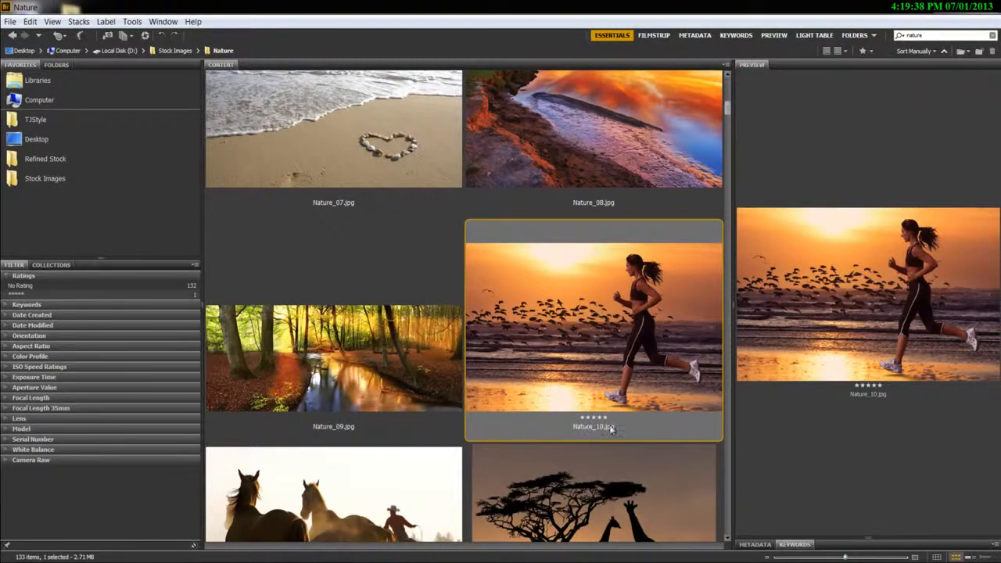
{"action": "left_click", "coordinate": [14, 295]}
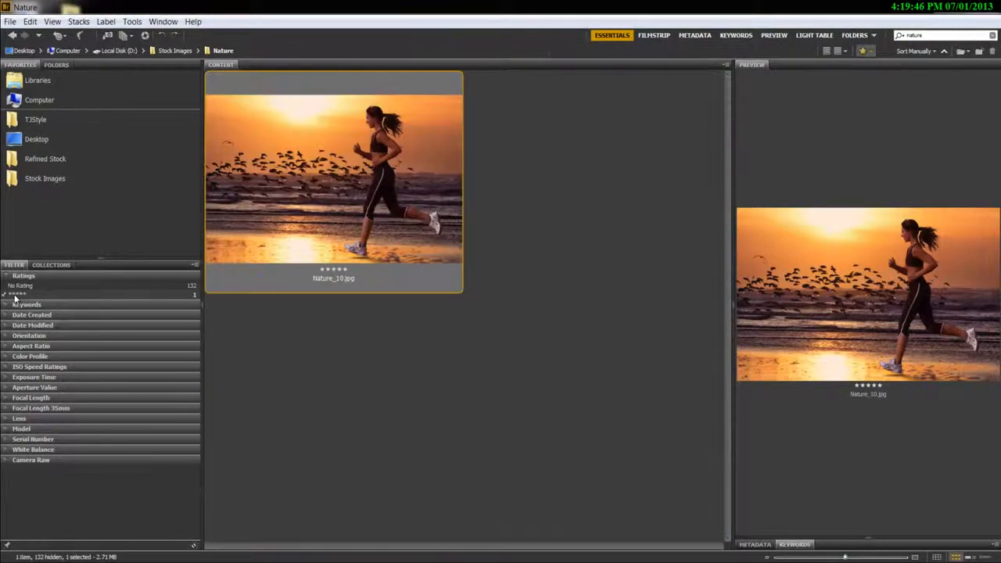
Change the ratings filter to No Rating only and browse the unrated images
{"action": "left_click", "coordinate": [23, 288]}
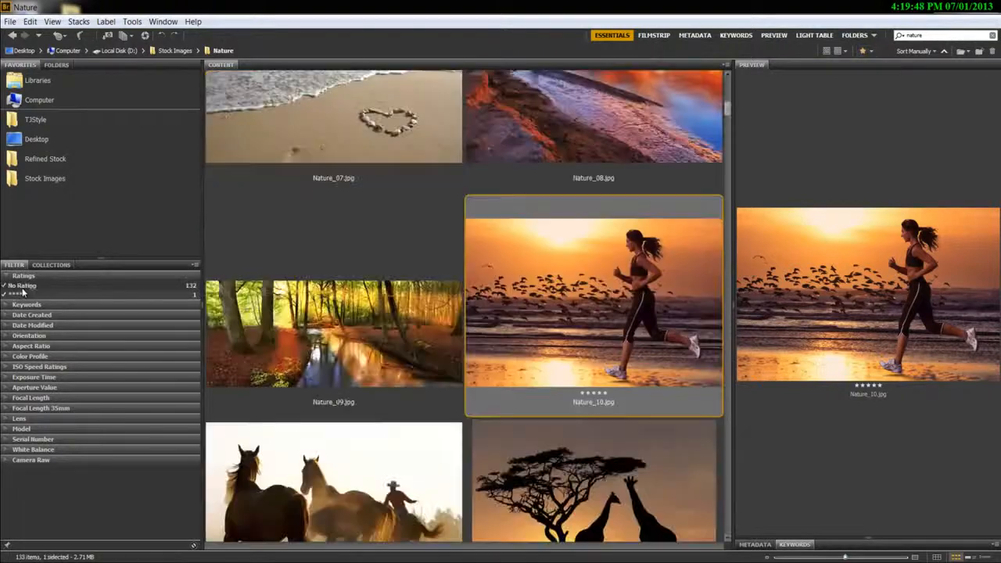
{"action": "left_click", "coordinate": [12, 294]}
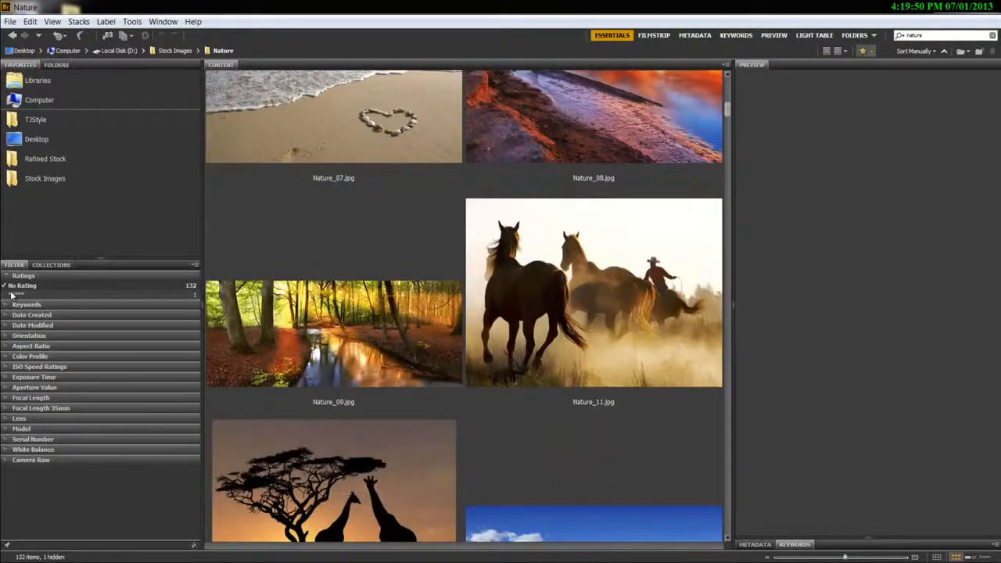
{"action": "scroll", "coordinate": [359, 308], "scroll_direction": "down", "scroll_amount": 15}
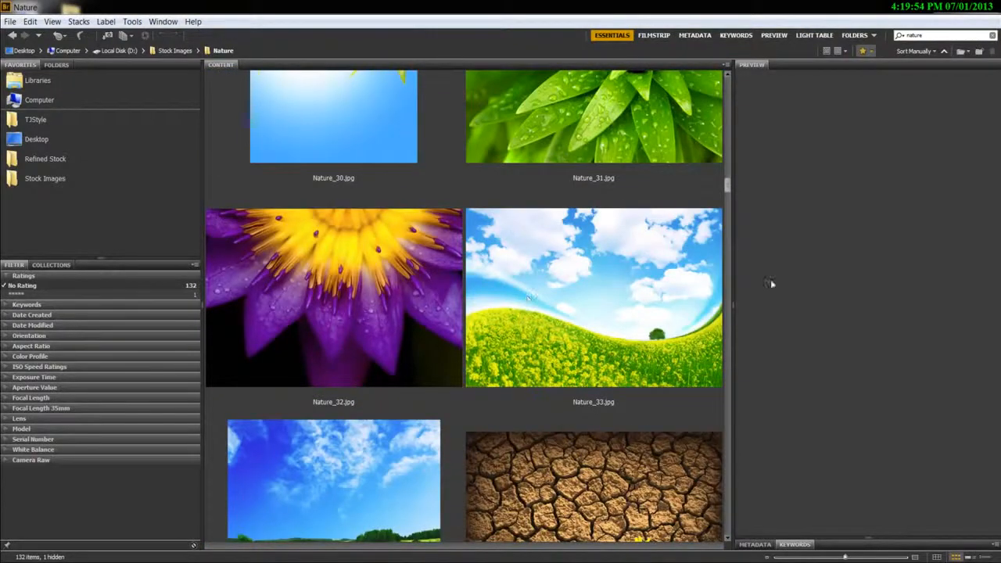
Clear the No Rating filter, browse the full set of nature images, and preview shutterstock_777455.jpg
{"action": "scroll", "coordinate": [544, 324], "scroll_direction": "down", "scroll_amount": 15}
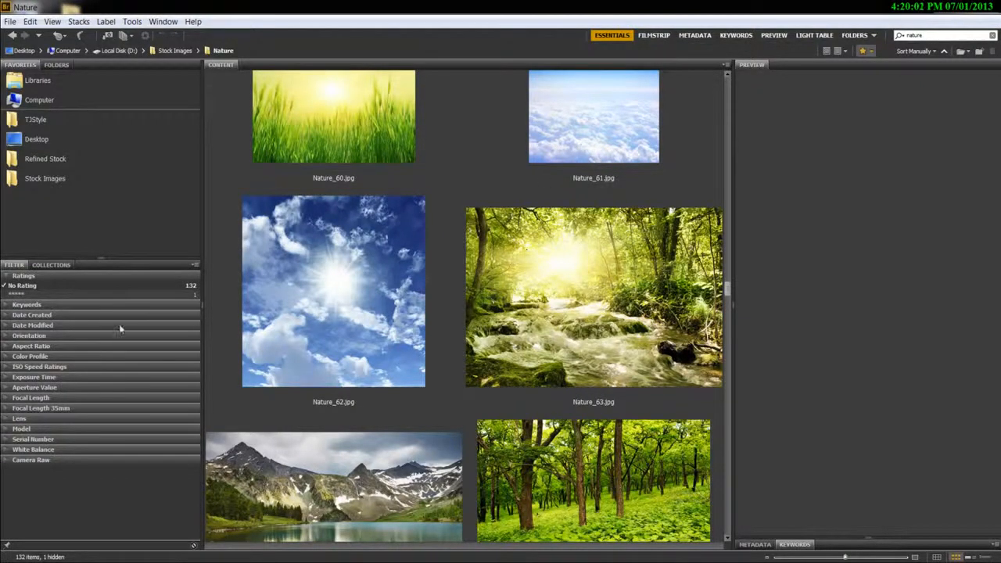
{"action": "left_click", "coordinate": [22, 285]}
{"action": "scroll", "coordinate": [489, 319], "scroll_direction": "down", "scroll_amount": 3}
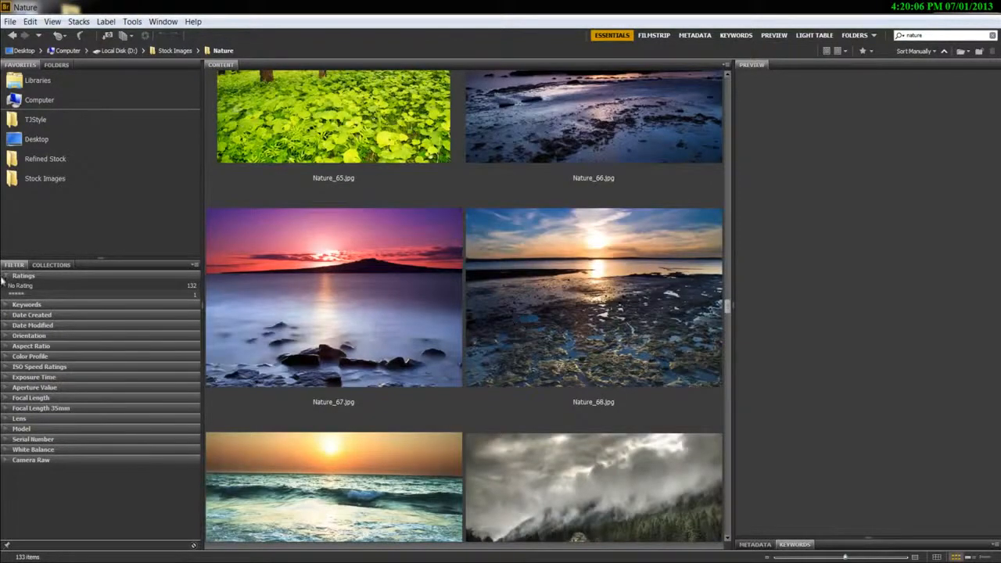
{"action": "scroll", "coordinate": [422, 335], "scroll_direction": "down", "scroll_amount": 10}
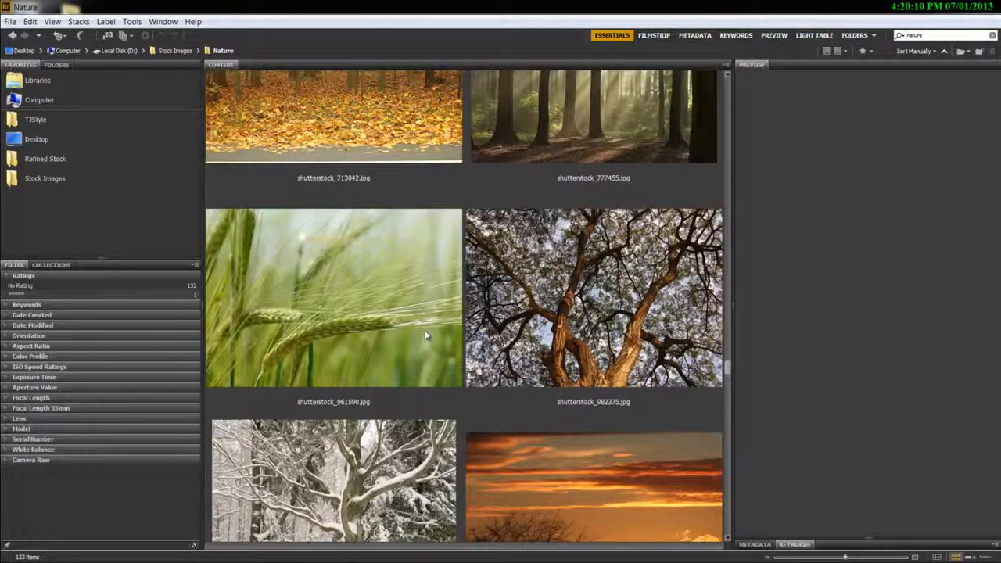
{"action": "scroll", "coordinate": [425, 329], "scroll_direction": "up", "scroll_amount": 2}
{"action": "scroll", "coordinate": [519, 286], "scroll_direction": "up", "scroll_amount": 2}
{"action": "scroll", "coordinate": [519, 286], "scroll_direction": "down", "scroll_amount": 2}
{"action": "left_click", "coordinate": [489, 356]}
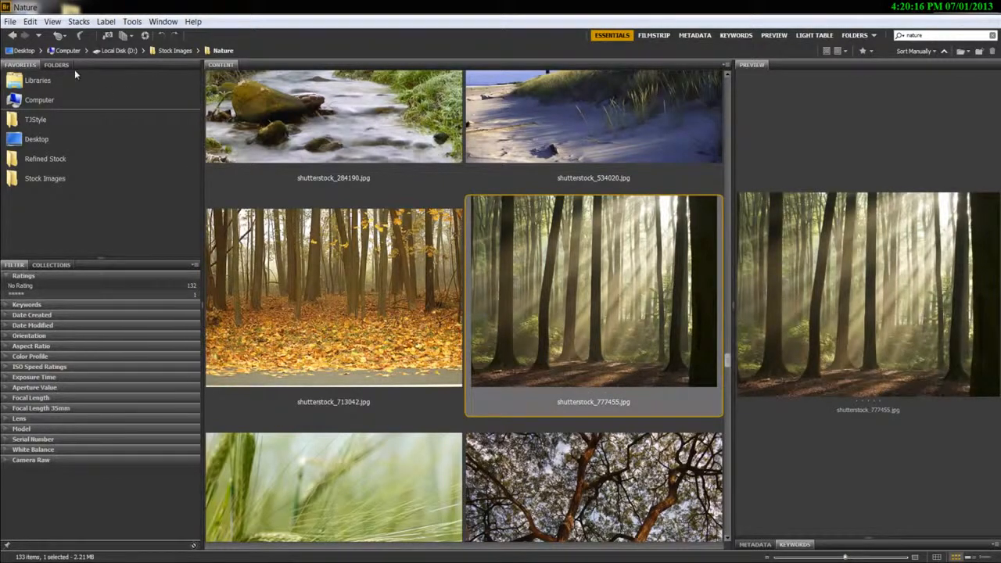
Open all the nature images in Review Mode and flip forward and back through the carousel
{"action": "left_click", "coordinate": [52, 22]}
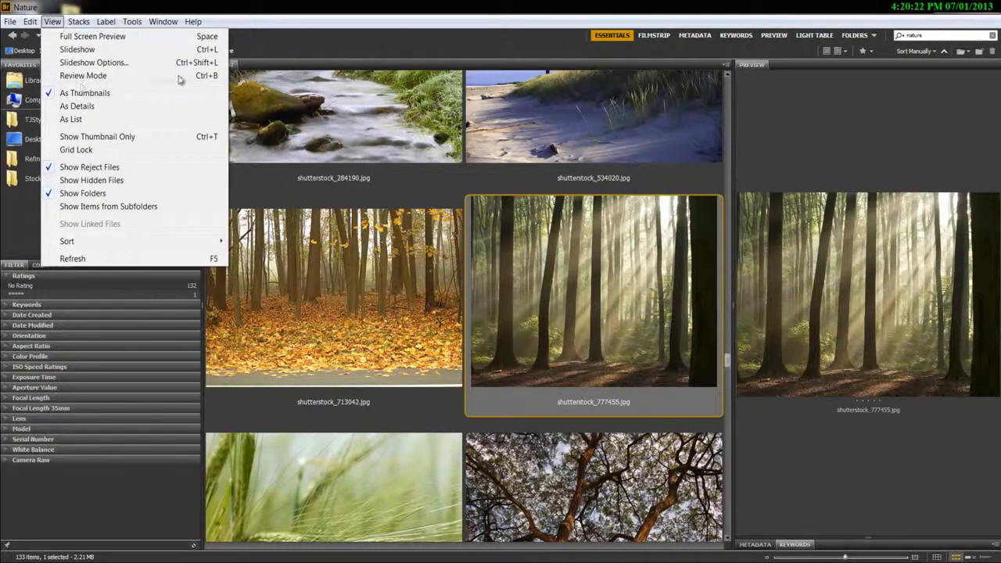
{"action": "left_click", "coordinate": [217, 74]}
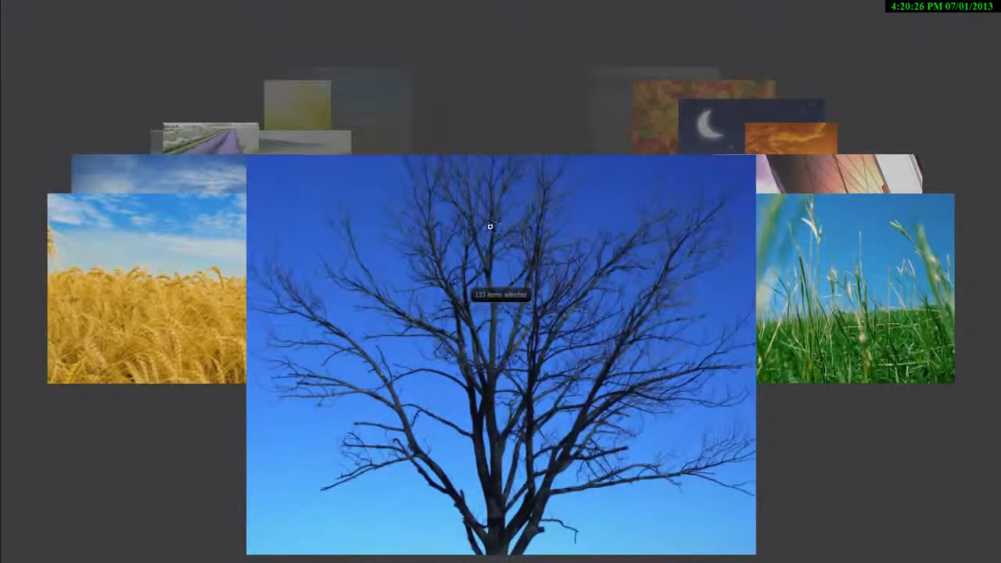
{"action": "key", "text": "Right"}
{"action": "key", "text": "Right"}
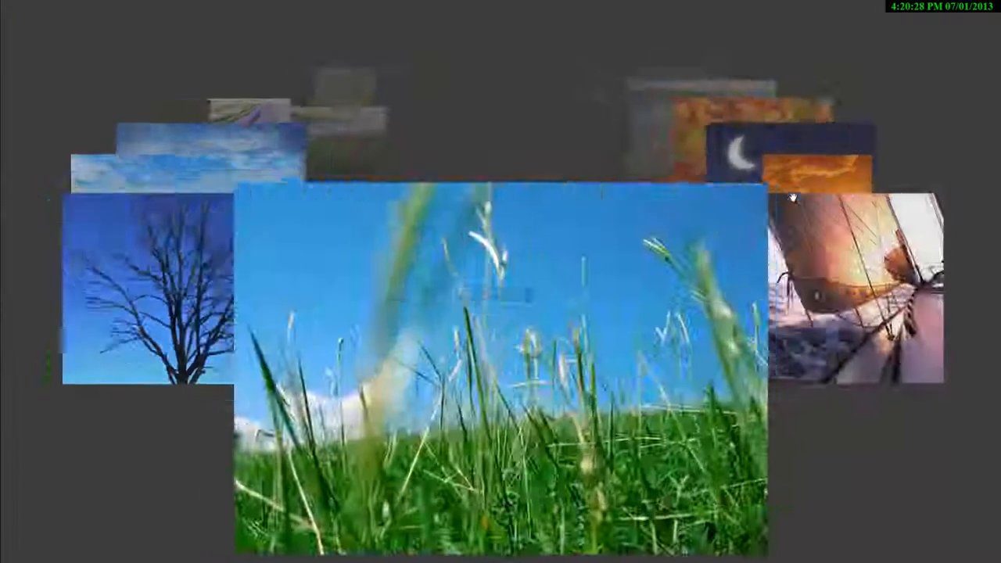
{"action": "key", "text": "Left"}
{"action": "key", "text": "Left"}
{"action": "key", "text": "Left"}
{"action": "key", "text": "Left"}
{"action": "key", "text": "Right"}
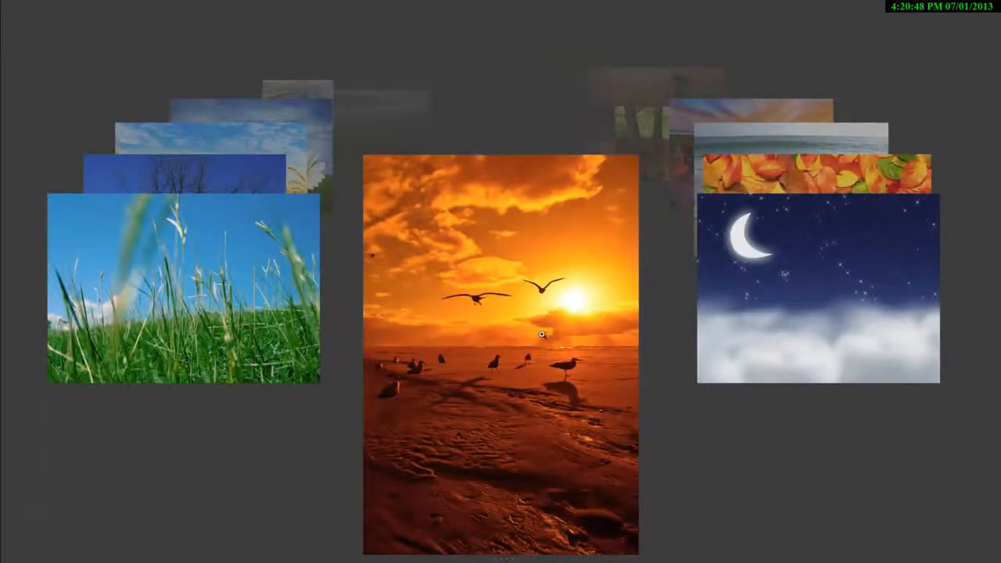
Drop the crescent moon, heart-on-the-beach and sunset shoreline images from the review, keeping the autumn leaves and forest stream
{"action": "scroll", "coordinate": [541, 335], "scroll_direction": "down", "scroll_amount": 2}
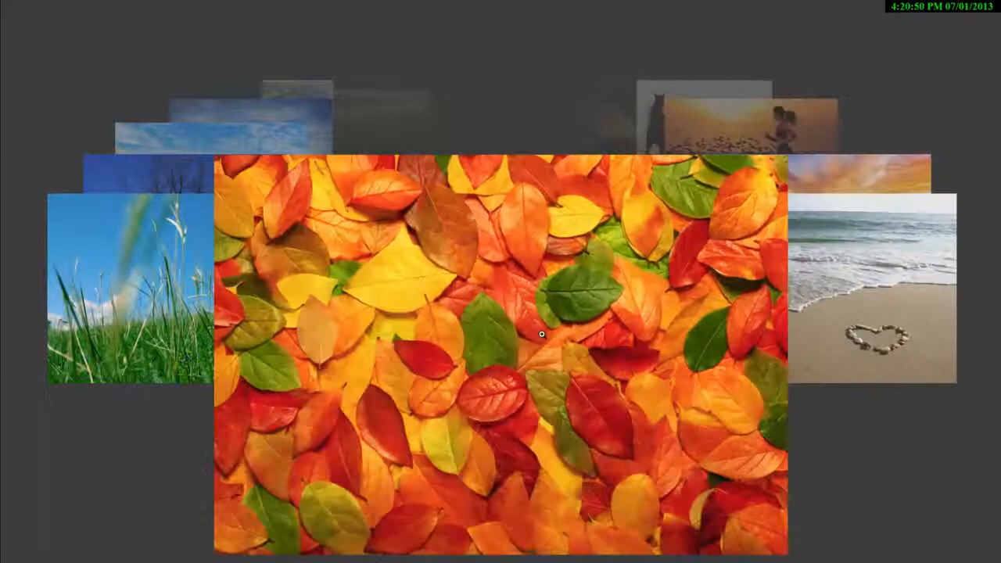
{"action": "scroll", "coordinate": [541, 334], "scroll_direction": "down", "scroll_amount": 1}
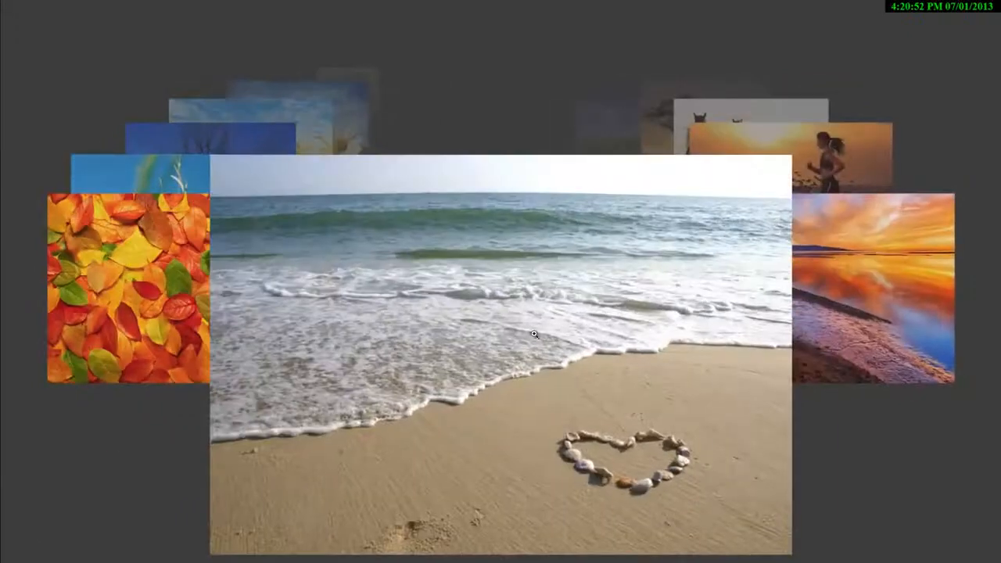
{"action": "scroll", "coordinate": [448, 305], "scroll_direction": "down", "scroll_amount": 1}
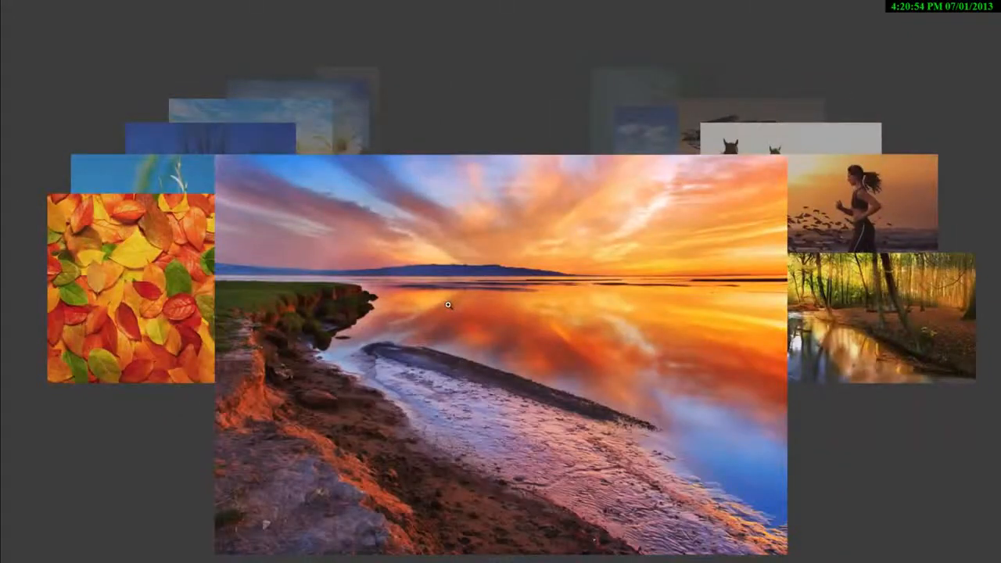
{"action": "scroll", "coordinate": [448, 304], "scroll_direction": "down", "scroll_amount": 1}
{"action": "scroll", "coordinate": [448, 305], "scroll_direction": "down", "scroll_amount": 1}
{"action": "scroll", "coordinate": [448, 307], "scroll_direction": "down", "scroll_amount": 1}
{"action": "scroll", "coordinate": [448, 305], "scroll_direction": "down", "scroll_amount": 1}
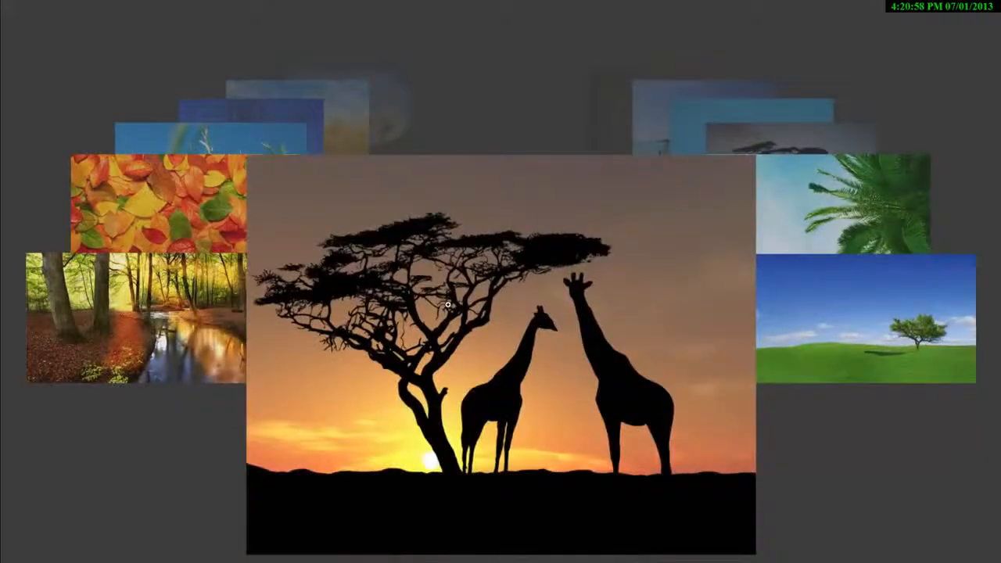
Continue the review, dropping the blue water, wooden pier and beach family images while keeping the elephants and autumn avenue
{"action": "scroll", "coordinate": [448, 305], "scroll_direction": "down", "scroll_amount": 1}
{"action": "scroll", "coordinate": [448, 305], "scroll_direction": "down", "scroll_amount": 1}
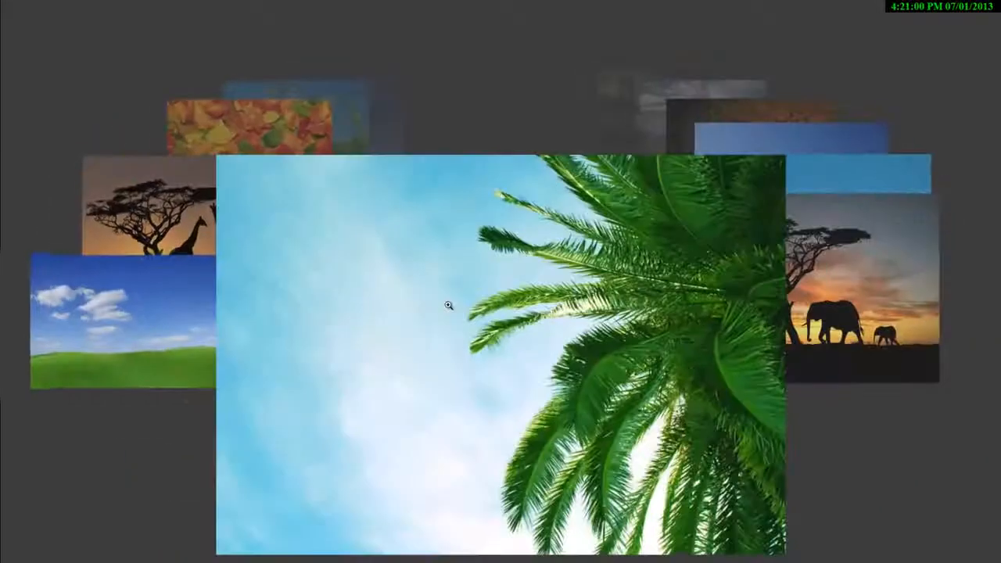
{"action": "scroll", "coordinate": [447, 305], "scroll_direction": "down", "scroll_amount": 1}
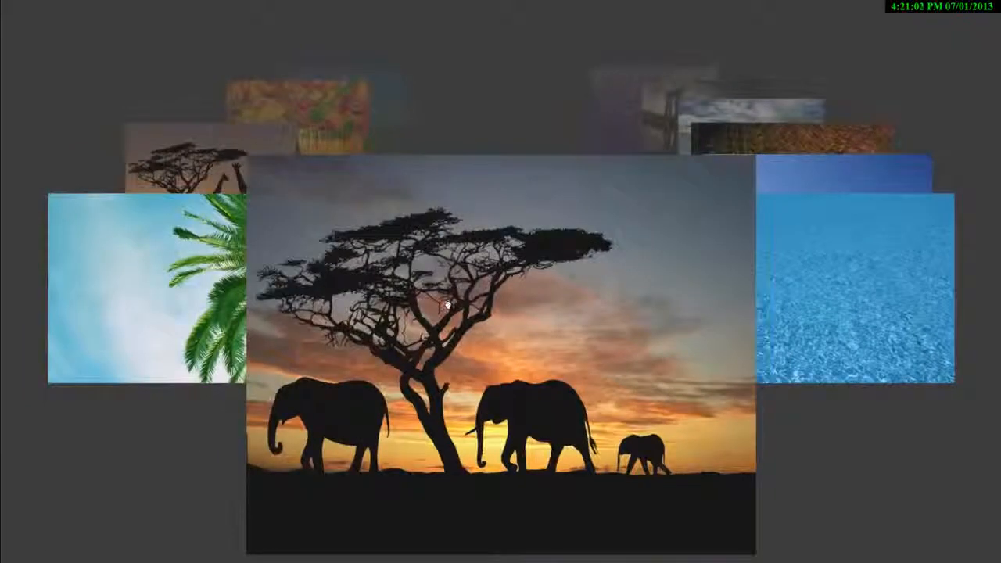
{"action": "scroll", "coordinate": [447, 305], "scroll_direction": "down", "scroll_amount": 1}
{"action": "scroll", "coordinate": [448, 305], "scroll_direction": "down", "scroll_amount": 1}
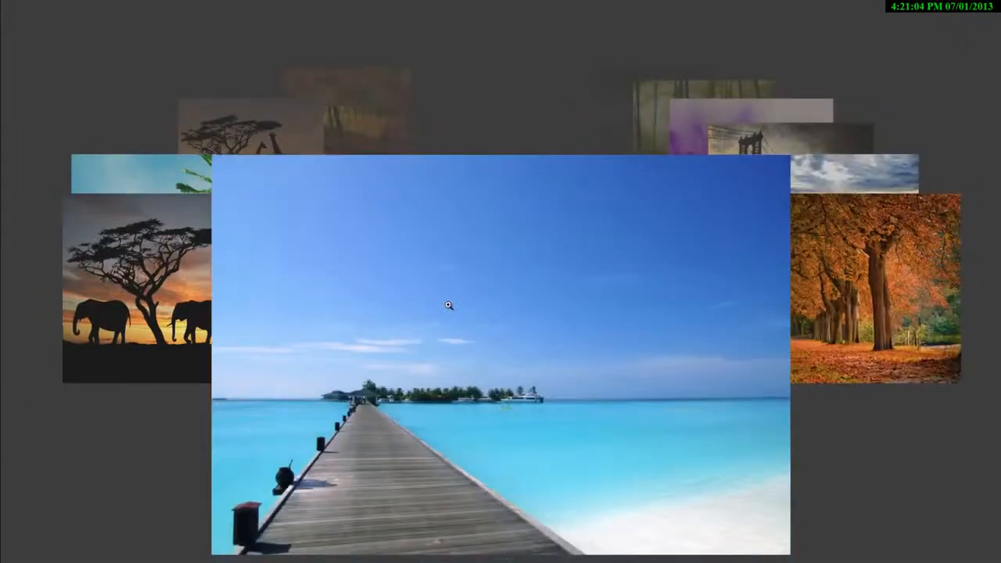
{"action": "scroll", "coordinate": [449, 309], "scroll_direction": "down", "scroll_amount": 1}
{"action": "scroll", "coordinate": [448, 305], "scroll_direction": "down", "scroll_amount": 1}
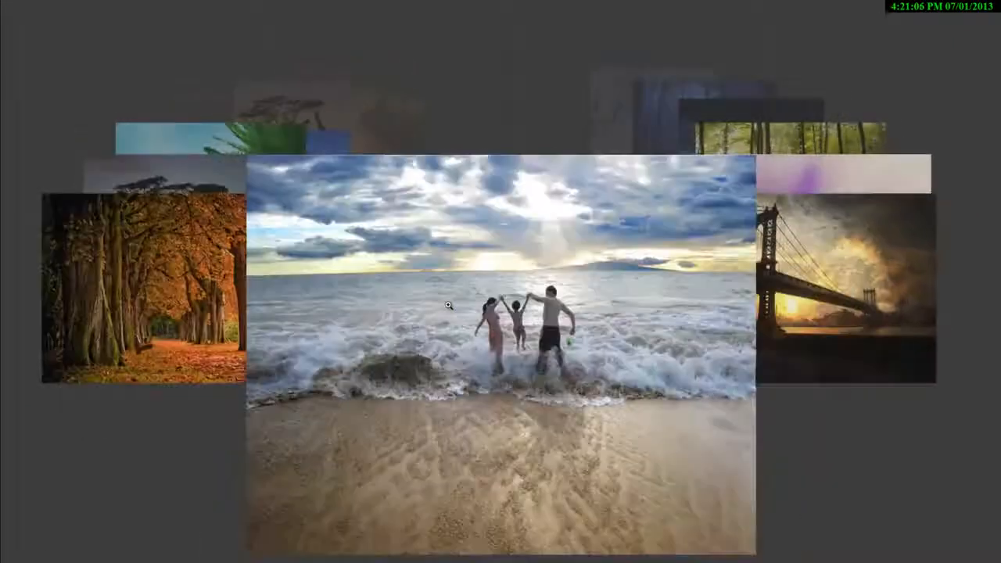
{"action": "scroll", "coordinate": [448, 305], "scroll_direction": "down", "scroll_amount": 1}
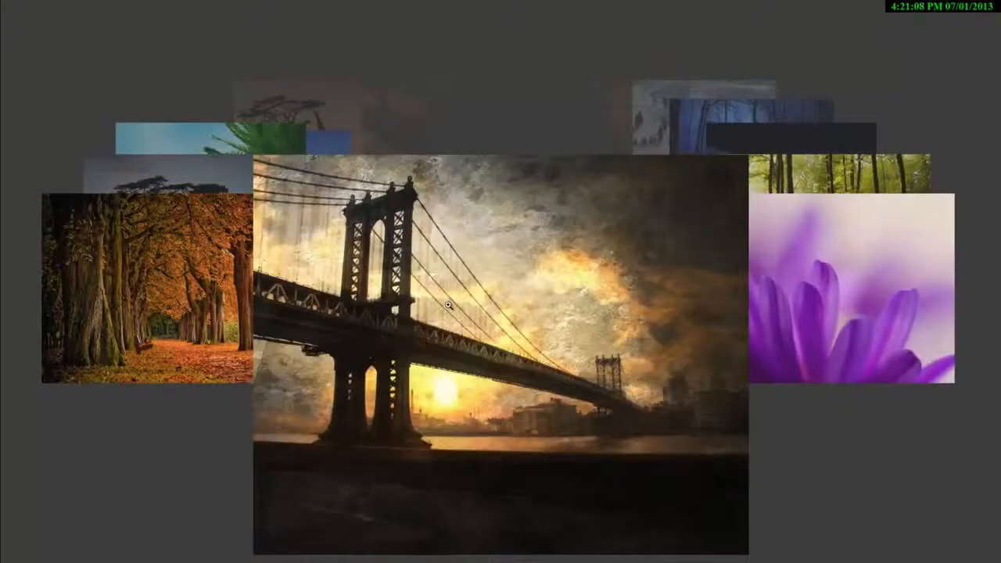
Keep the purple flower, sunlit forest and green woodland images in the review and drop the other images shown between them
{"action": "scroll", "coordinate": [448, 305], "scroll_direction": "down", "scroll_amount": 1}
{"action": "scroll", "coordinate": [448, 304], "scroll_direction": "down", "scroll_amount": 2}
{"action": "scroll", "coordinate": [448, 304], "scroll_direction": "down", "scroll_amount": 1}
{"action": "scroll", "coordinate": [448, 304], "scroll_direction": "down", "scroll_amount": 4}
{"action": "scroll", "coordinate": [448, 305], "scroll_direction": "down", "scroll_amount": 8}
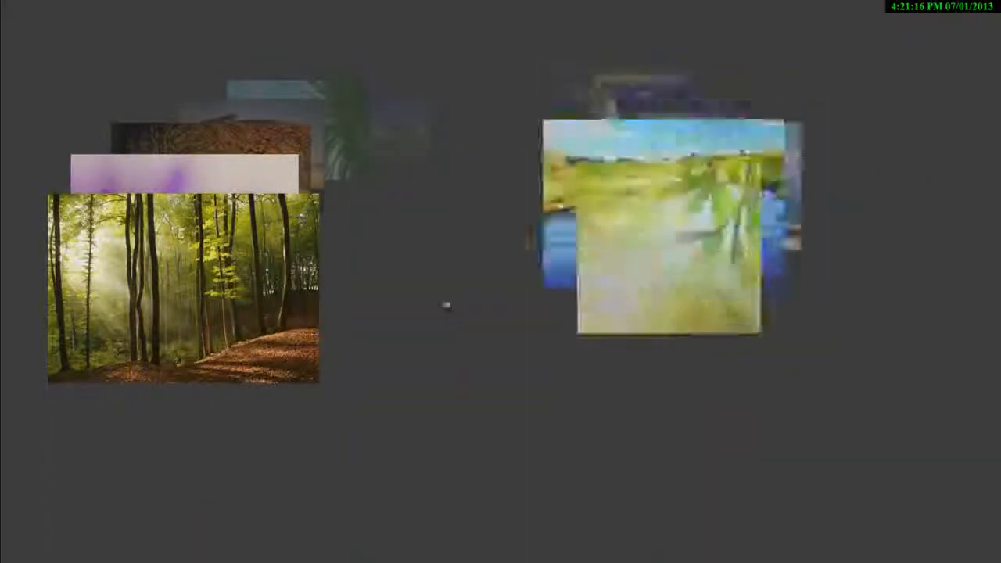
{"action": "scroll", "coordinate": [448, 305], "scroll_direction": "down", "scroll_amount": 8}
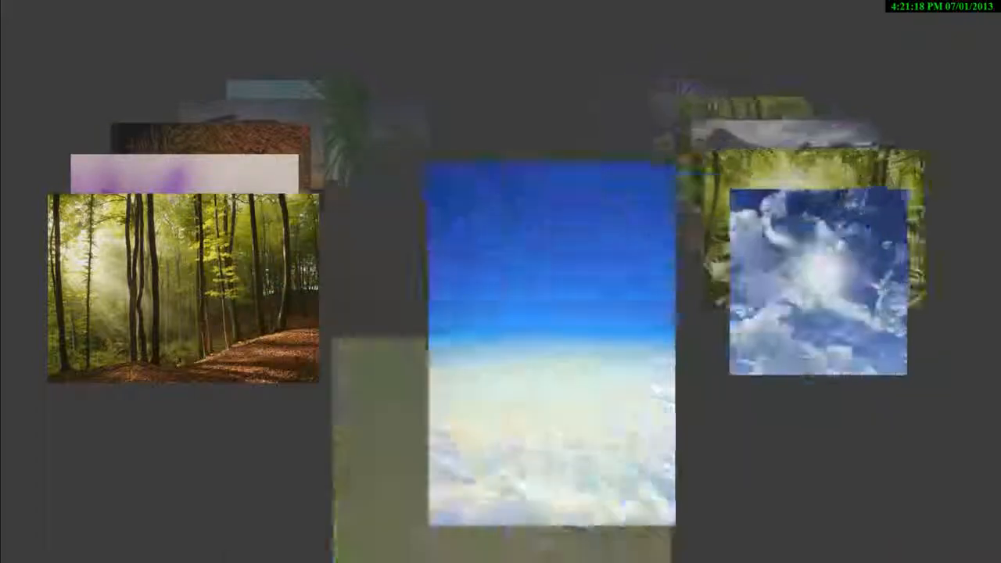
{"action": "scroll", "coordinate": [448, 304], "scroll_direction": "down", "scroll_amount": 8}
{"action": "scroll", "coordinate": [448, 305], "scroll_direction": "down", "scroll_amount": 8}
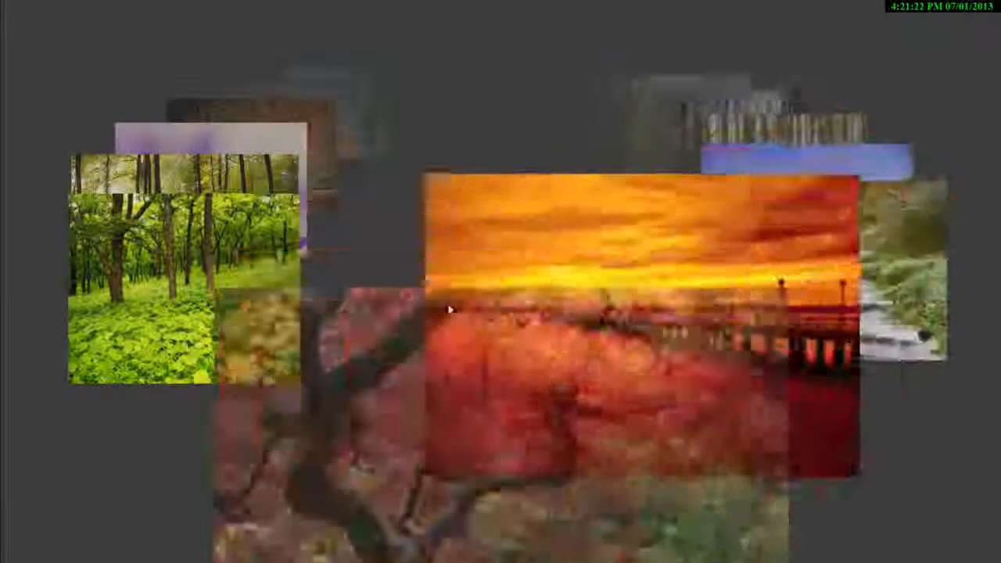
Narrow the review to Nature_18, Nature_21, Nature_22, Nature_65 and shutterstock_284190, and exit Review Mode with those five selected
{"action": "scroll", "coordinate": [448, 304], "scroll_direction": "down", "scroll_amount": 8}
{"action": "scroll", "coordinate": [448, 304], "scroll_direction": "down", "scroll_amount": 8}
{"action": "scroll", "coordinate": [448, 309], "scroll_direction": "down", "scroll_amount": 8}
{"action": "scroll", "coordinate": [446, 305], "scroll_direction": "down", "scroll_amount": 8}
{"action": "scroll", "coordinate": [448, 305], "scroll_direction": "down", "scroll_amount": 8}
{"action": "scroll", "coordinate": [448, 305], "scroll_direction": "down", "scroll_amount": 8}
{"action": "scroll", "coordinate": [448, 305], "scroll_direction": "down", "scroll_amount": 8}
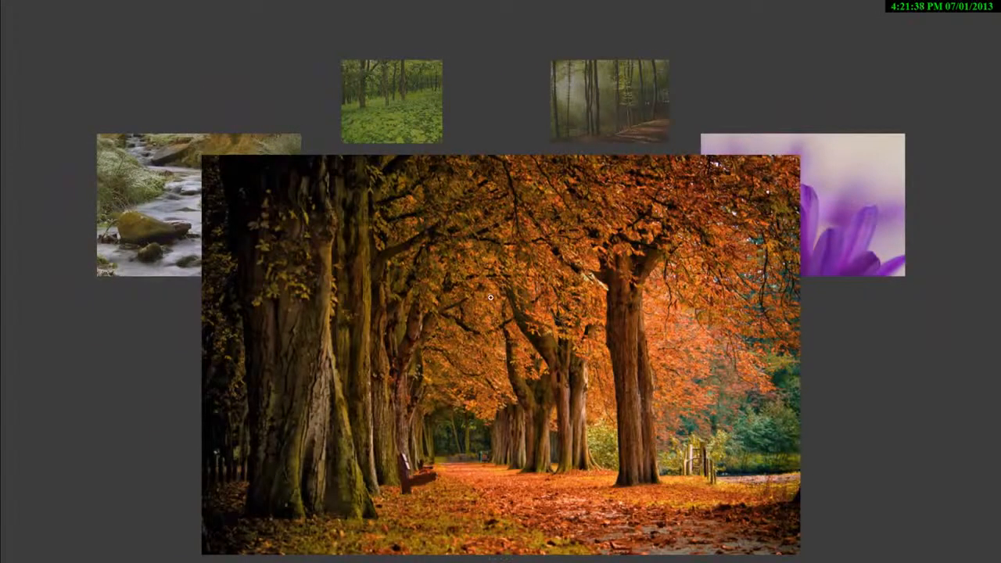
{"action": "scroll", "coordinate": [495, 300], "scroll_direction": "down", "scroll_amount": 3}
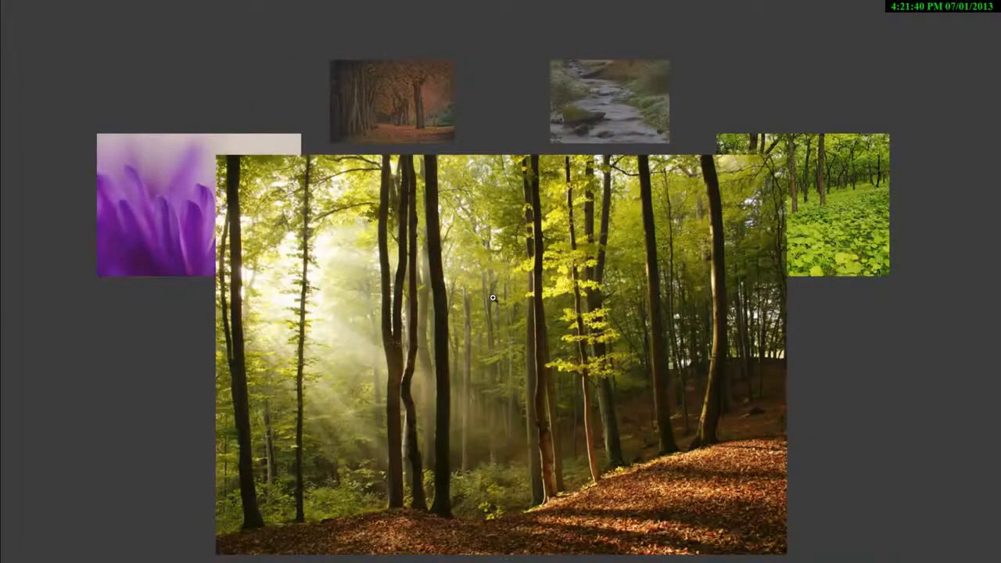
{"action": "key", "text": "Escape"}
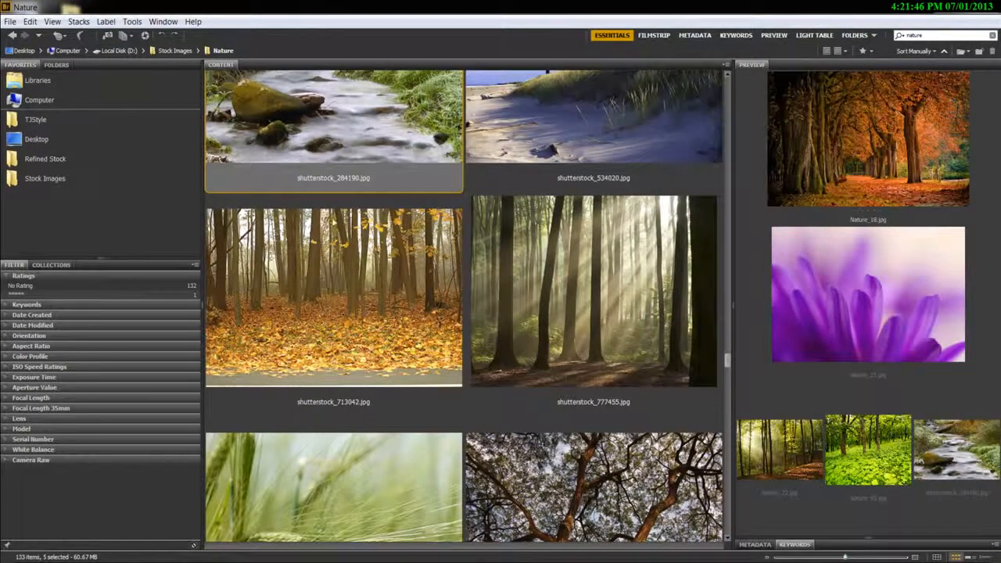
Rate the five selected images five stars, filter by the five-star rating, and preview Nature_10.jpg
{"action": "scroll", "coordinate": [334, 224], "scroll_direction": "up", "scroll_amount": 1}
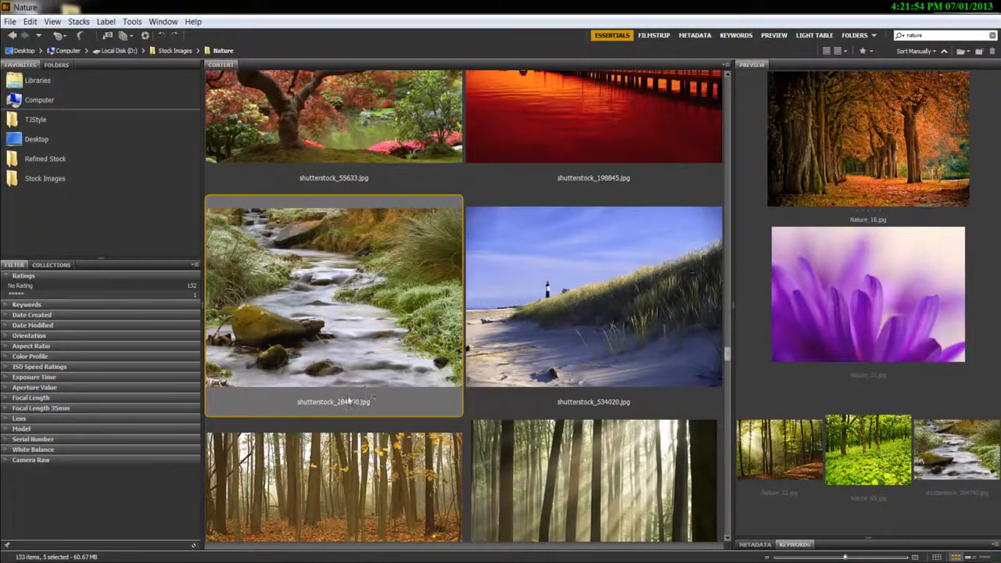
{"action": "key", "text": "ctrl+5"}
{"action": "left_click", "coordinate": [23, 294]}
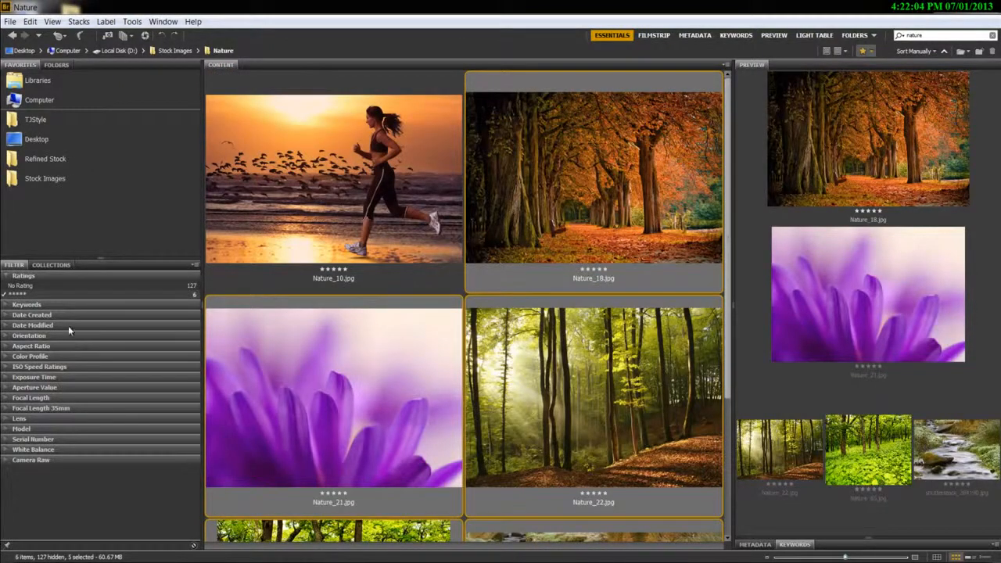
{"action": "scroll", "coordinate": [629, 249], "scroll_direction": "down", "scroll_amount": 1}
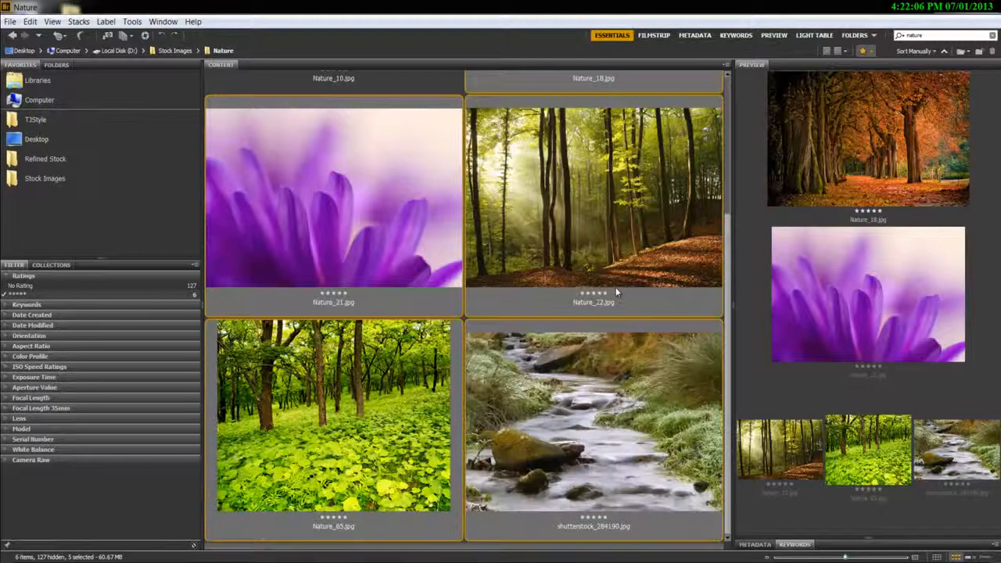
{"action": "scroll", "coordinate": [555, 274], "scroll_direction": "up", "scroll_amount": 1}
{"action": "left_click", "coordinate": [399, 209]}
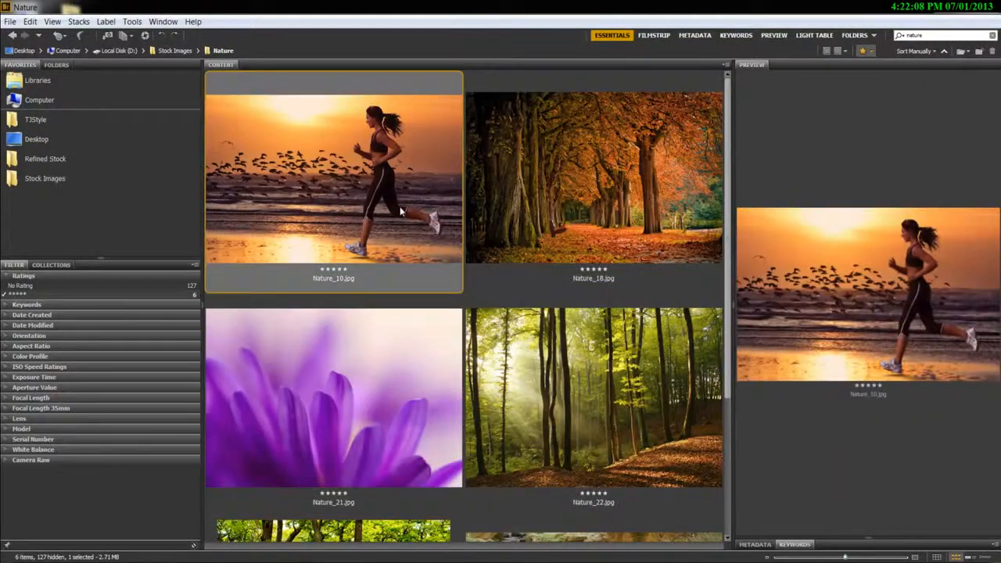
Examine the available viewing modes and the rating and label commands
{"action": "left_click", "coordinate": [60, 22]}
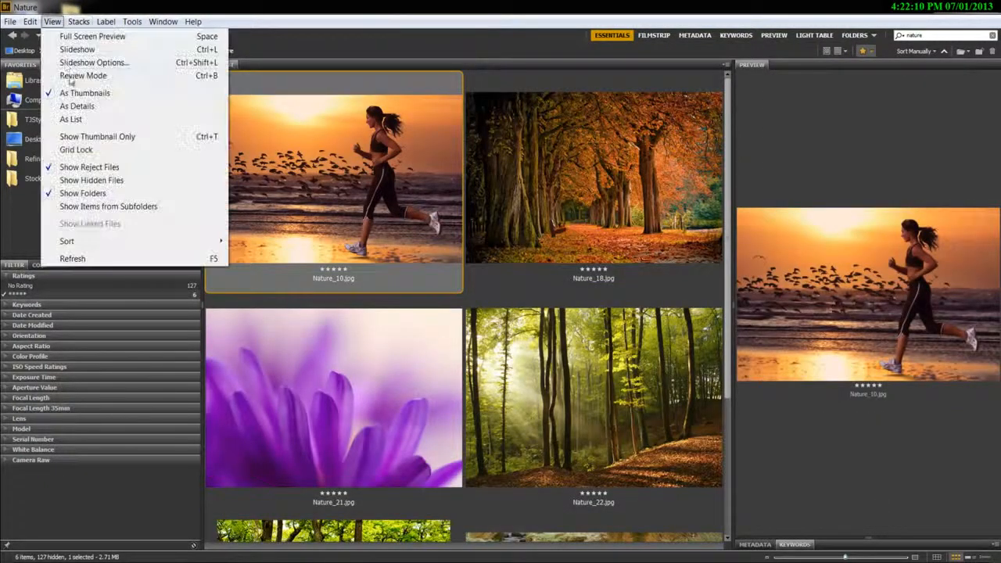
{"action": "mouse_move", "coordinate": [82, 23]}
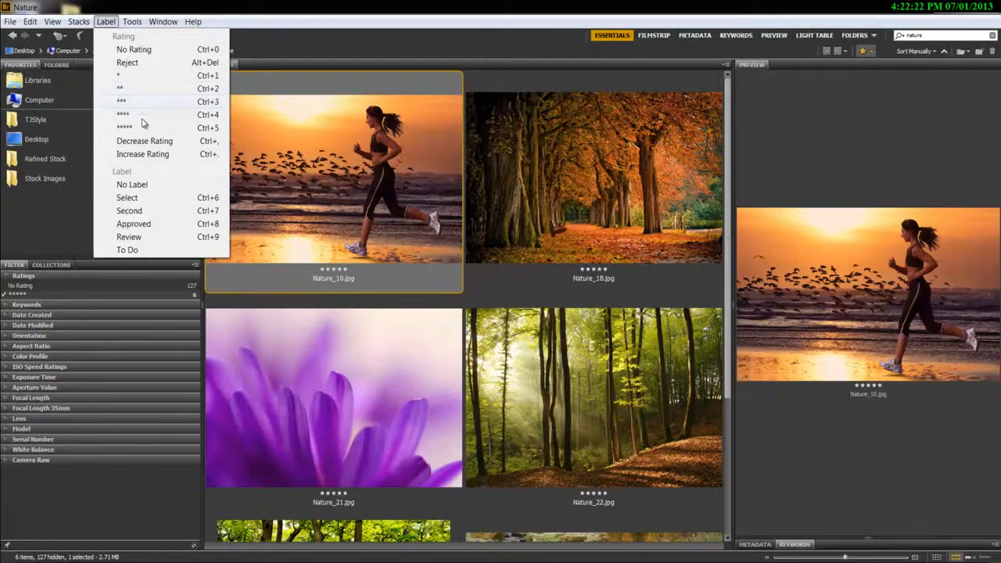
{"action": "left_click", "coordinate": [460, 5]}
Preview Nature_18.jpg and shutterstock_284190.jpg among the five-star images
{"action": "left_click", "coordinate": [520, 186]}
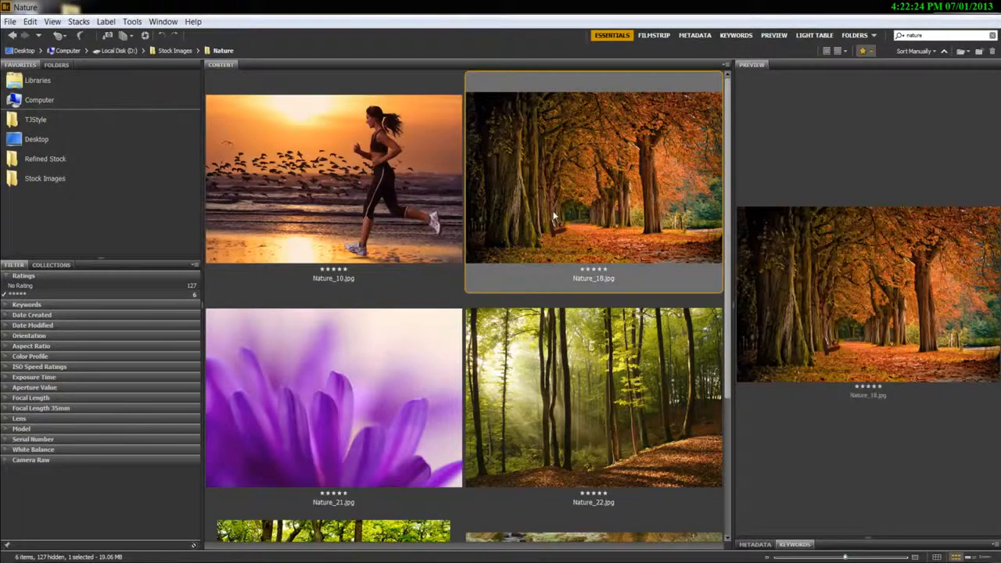
{"action": "scroll", "coordinate": [618, 270], "scroll_direction": "down", "scroll_amount": 3}
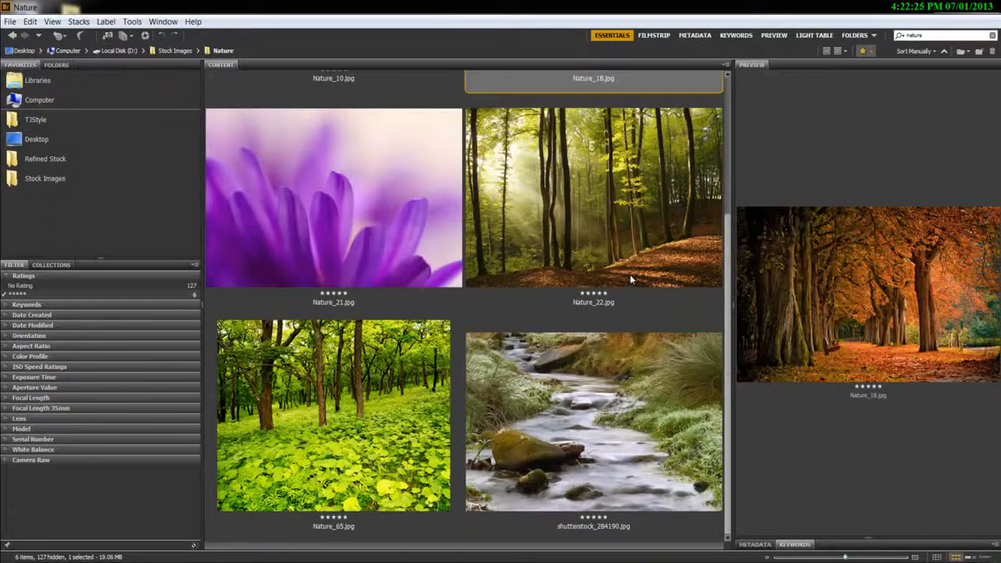
{"action": "key", "text": "alt+Tab"}
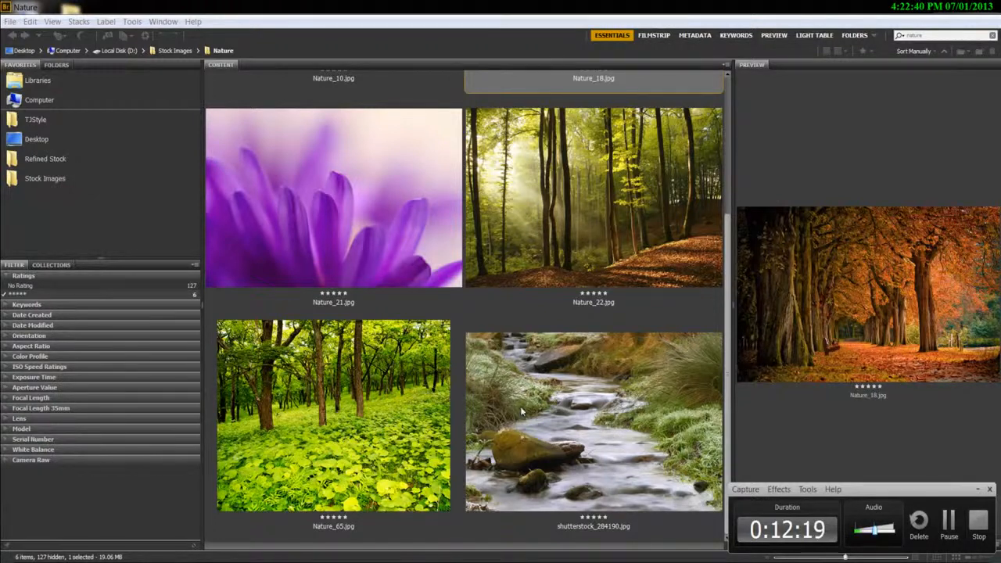
{"action": "left_click", "coordinate": [482, 389]}
{"action": "scroll", "coordinate": [483, 389], "scroll_direction": "up", "scroll_amount": 3}
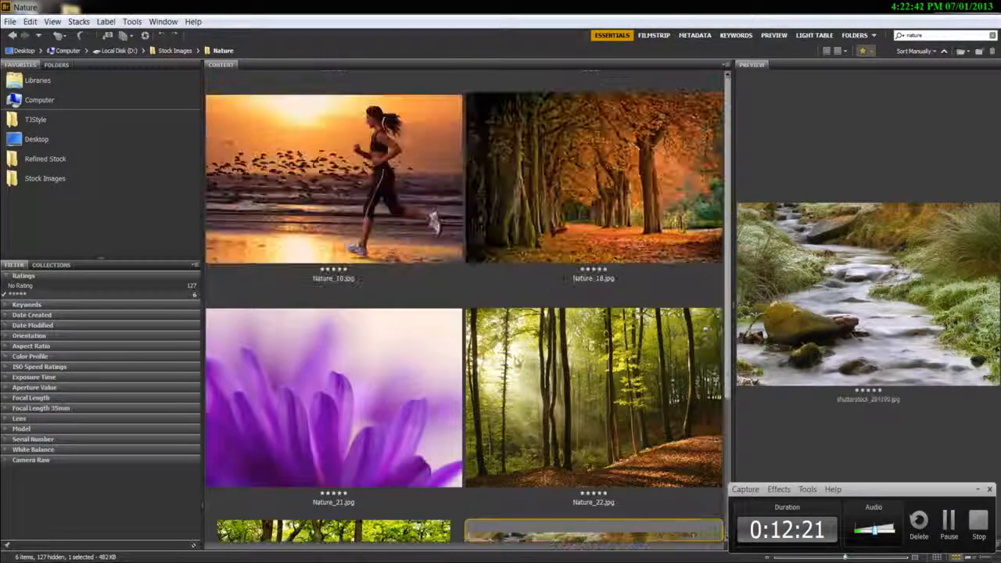